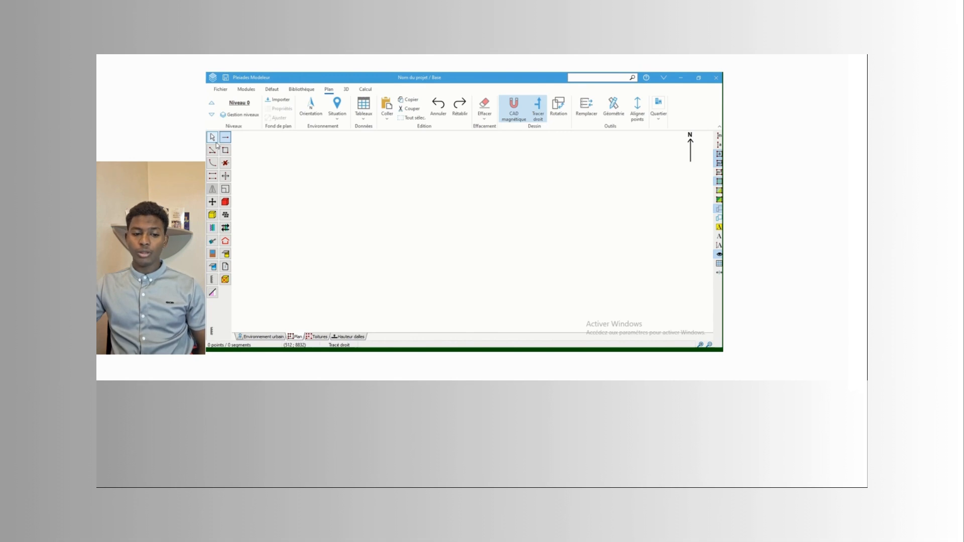
# Draw a vertical segment in the plan and, with straight drawing turned off, a separate slanted segment to its right
pyautogui.click(225, 254)
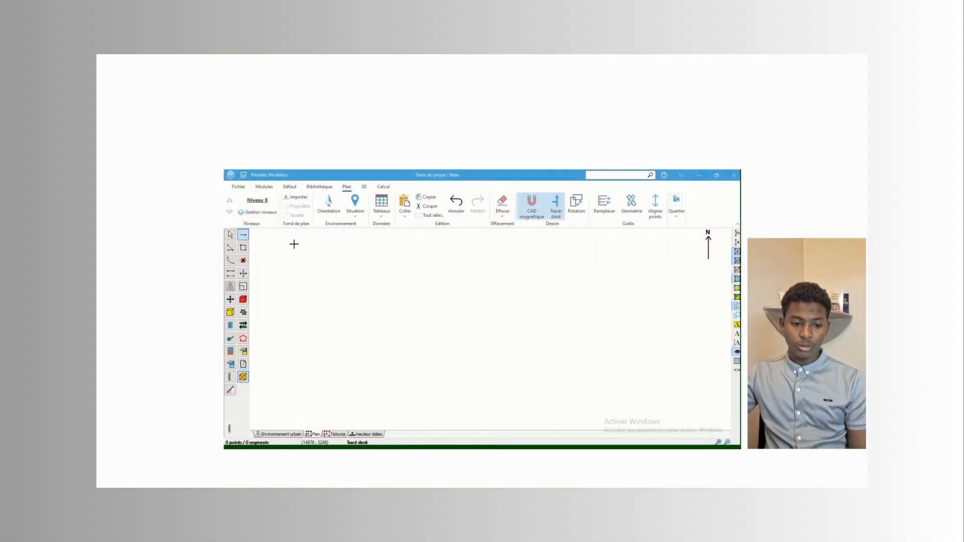
pyautogui.click(295, 249)
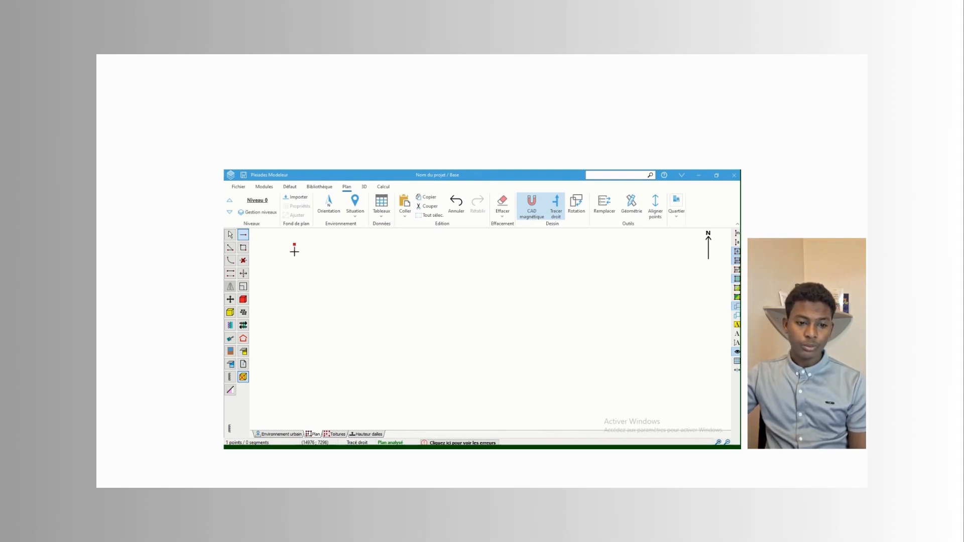
pyautogui.click(291, 300)
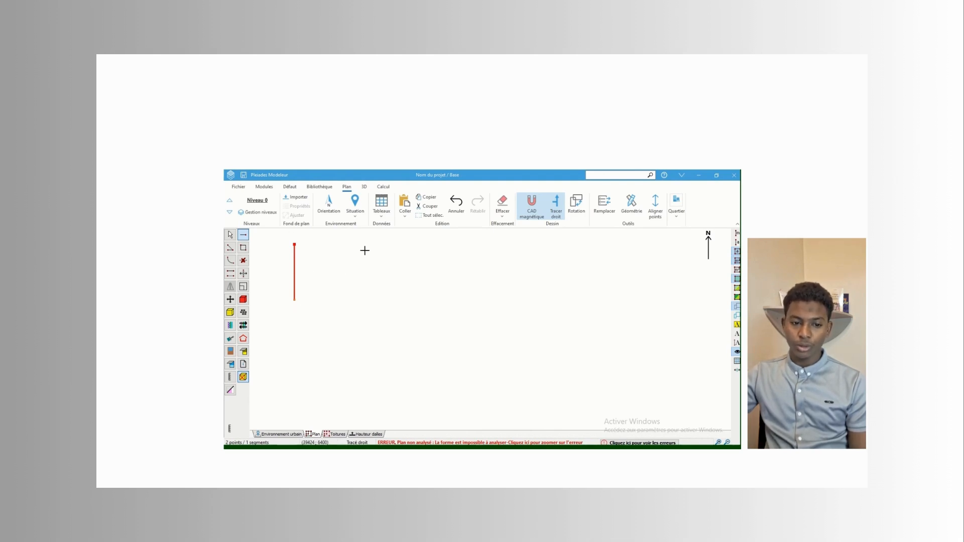
pyautogui.click(556, 214)
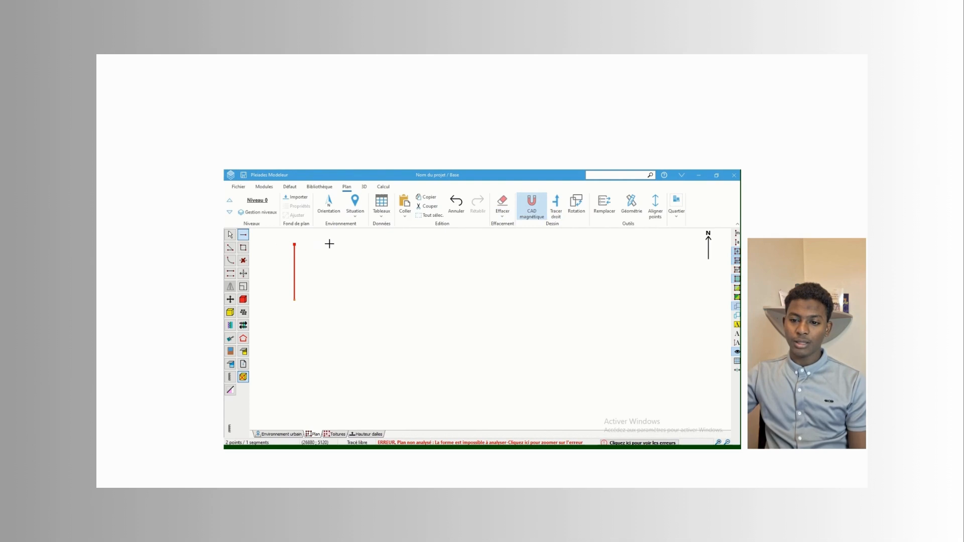
pyautogui.click(357, 292)
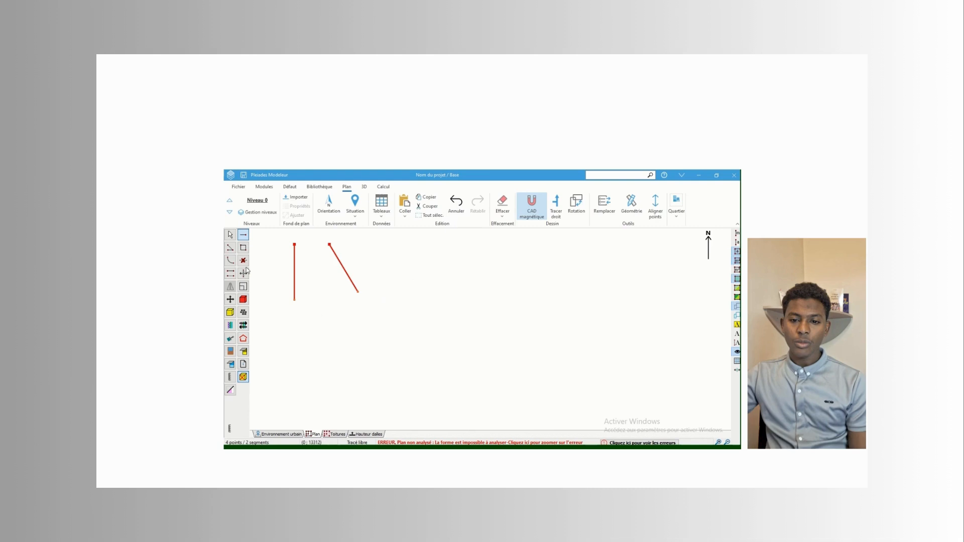
# Draw an open U-shaped chain of three connected segments to the right of the slanted segment
pyautogui.click(234, 251)
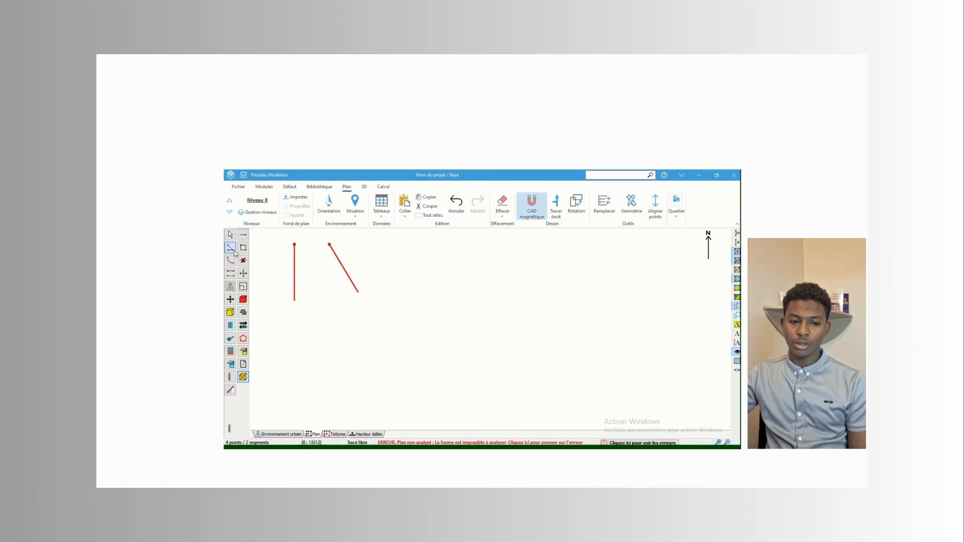
pyautogui.click(410, 241)
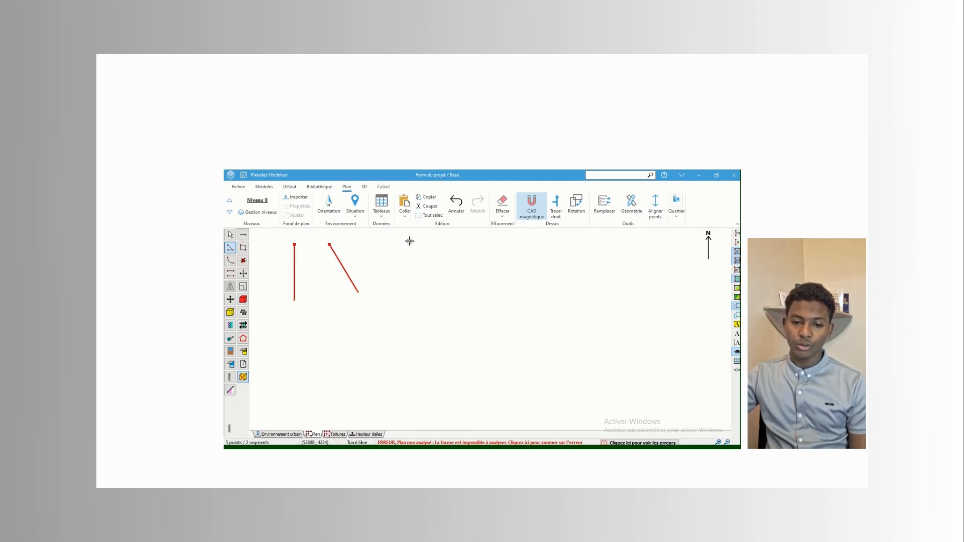
pyautogui.click(411, 302)
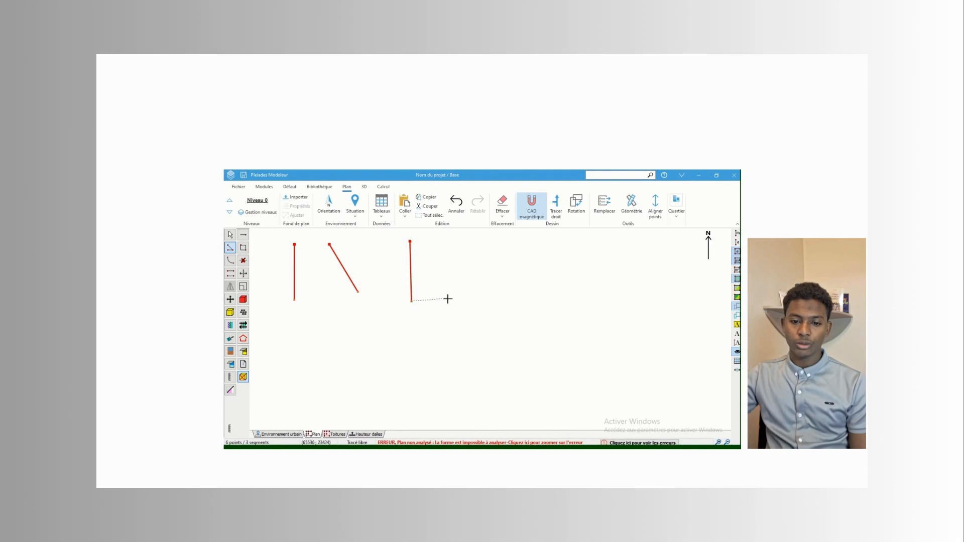
pyautogui.doubleClick(492, 301)
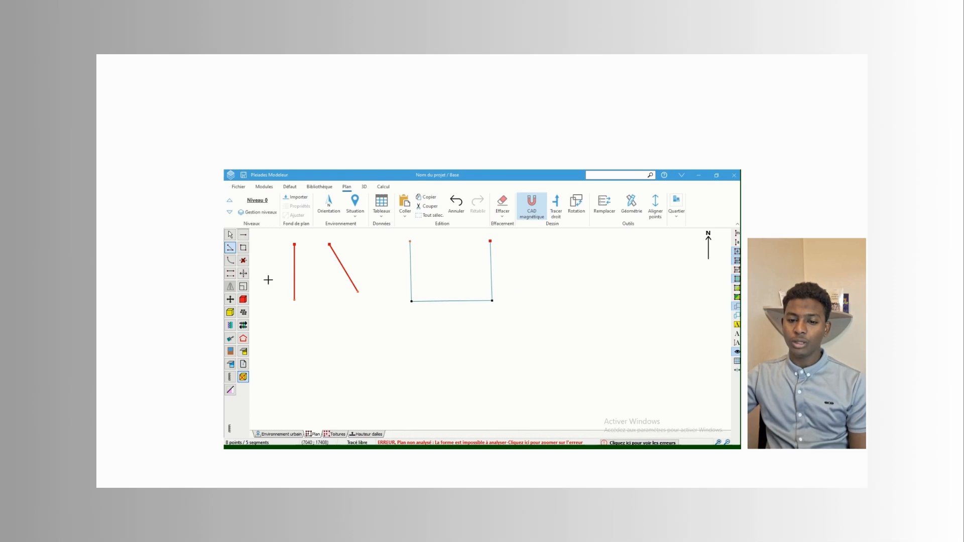
# Draw a rectangle to the right of the U-shaped outline
pyautogui.click(245, 250)
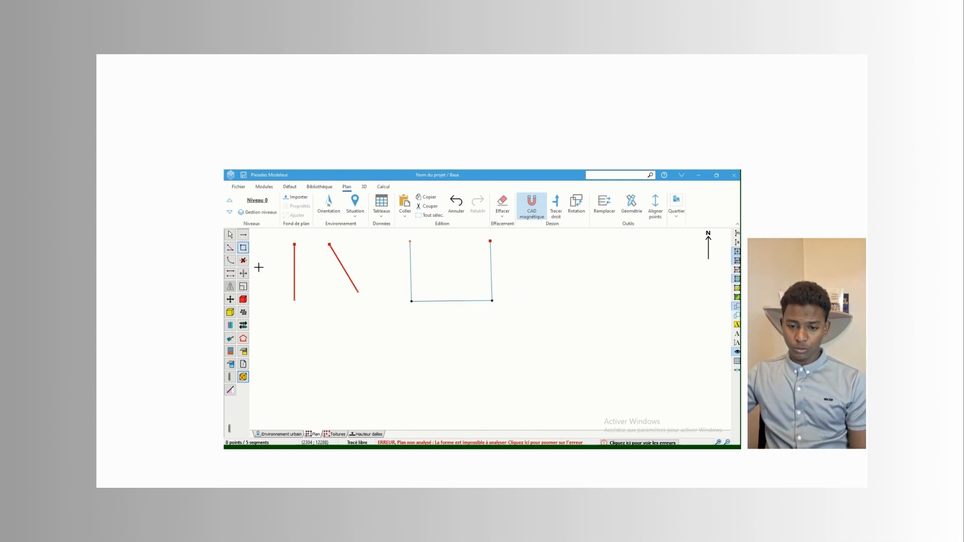
pyautogui.click(535, 244)
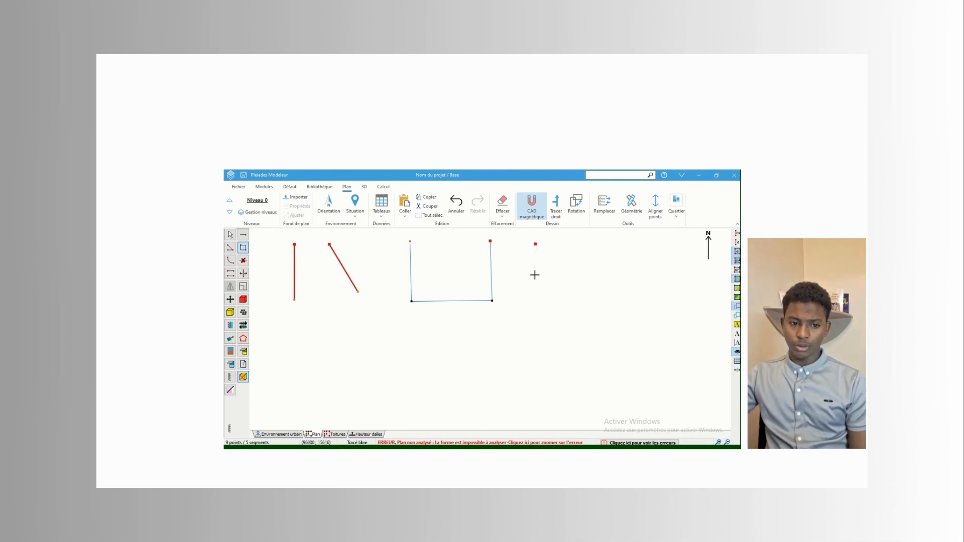
pyautogui.click(456, 204)
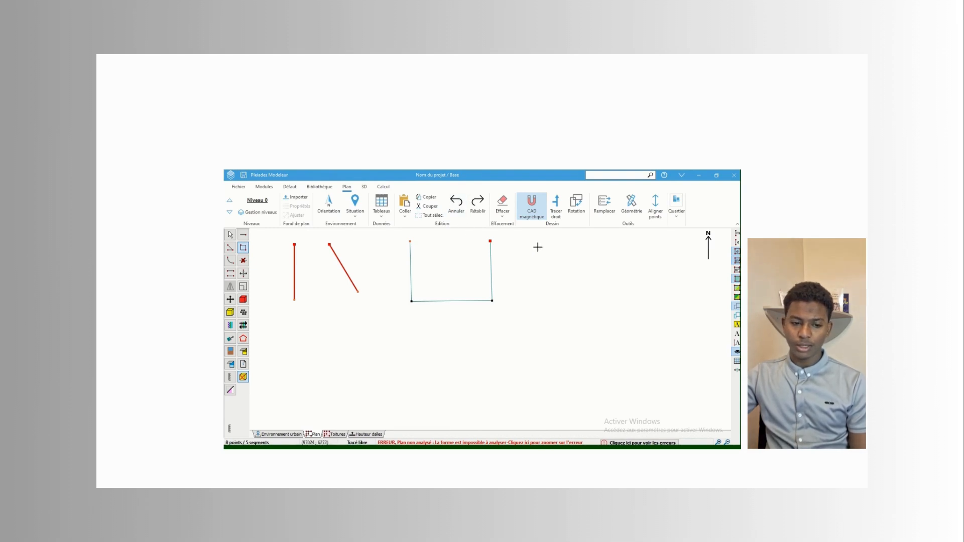
pyautogui.click(538, 247)
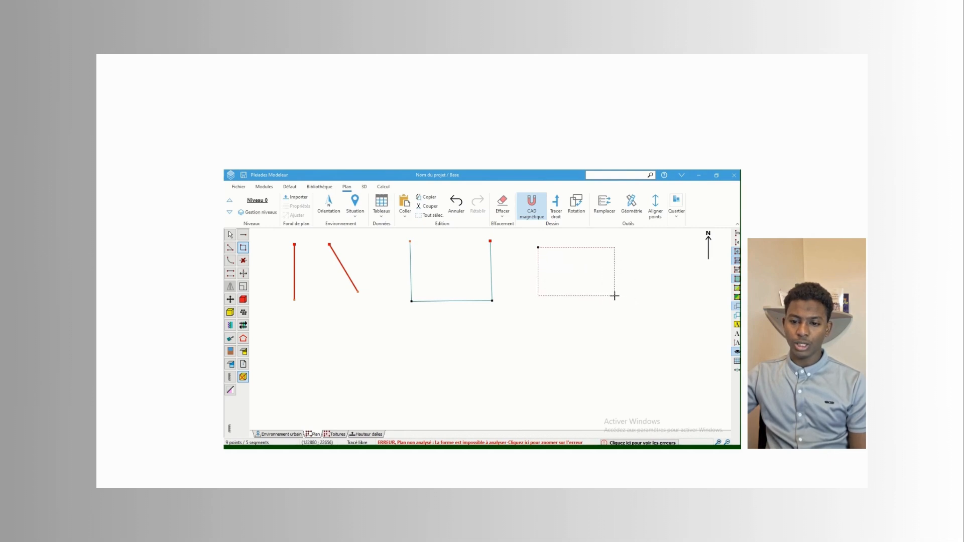
pyautogui.click(616, 296)
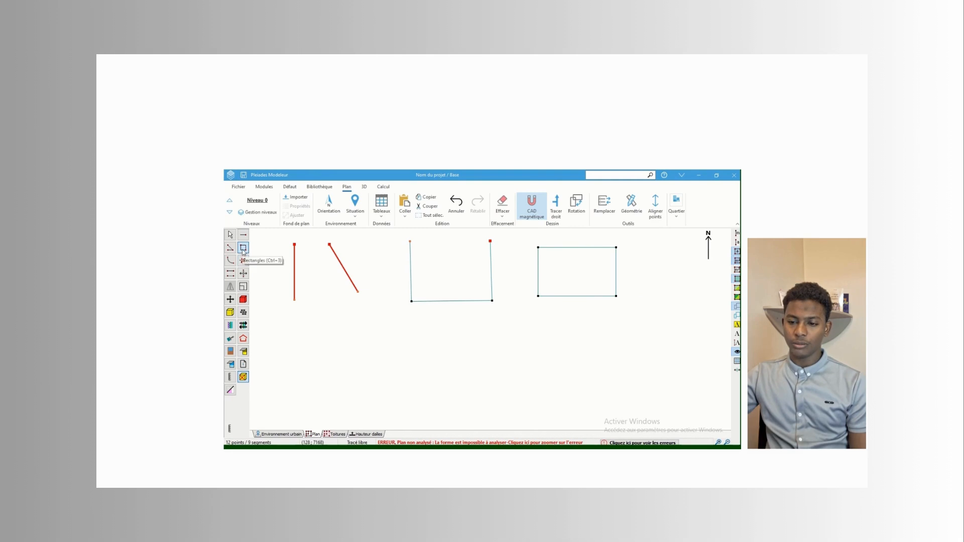
pyautogui.click(538, 307)
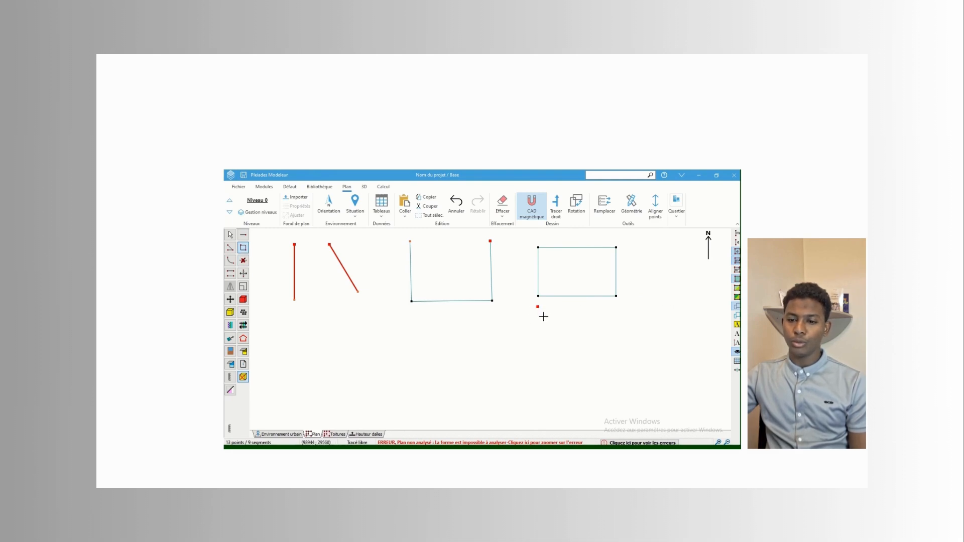
pyautogui.click(457, 206)
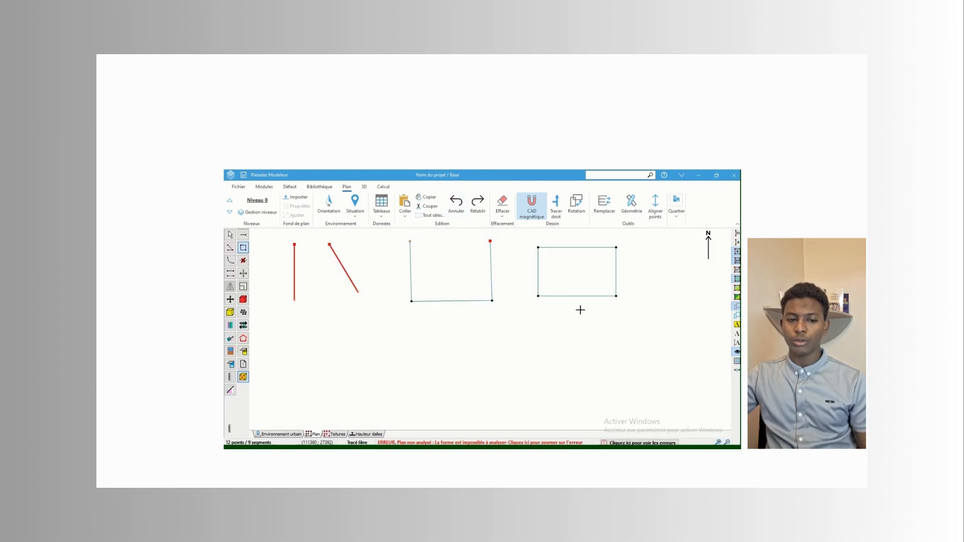
pyautogui.click(538, 307)
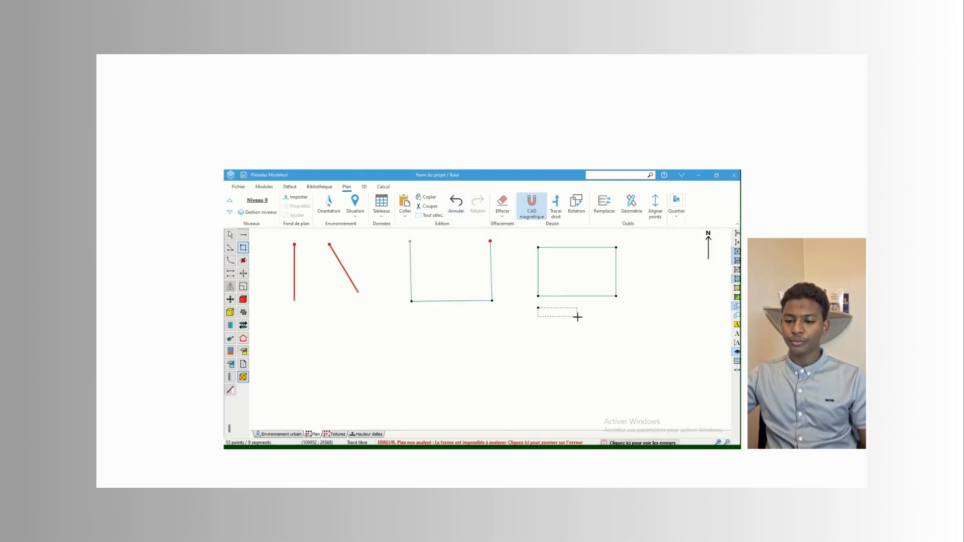
pyautogui.click(626, 342)
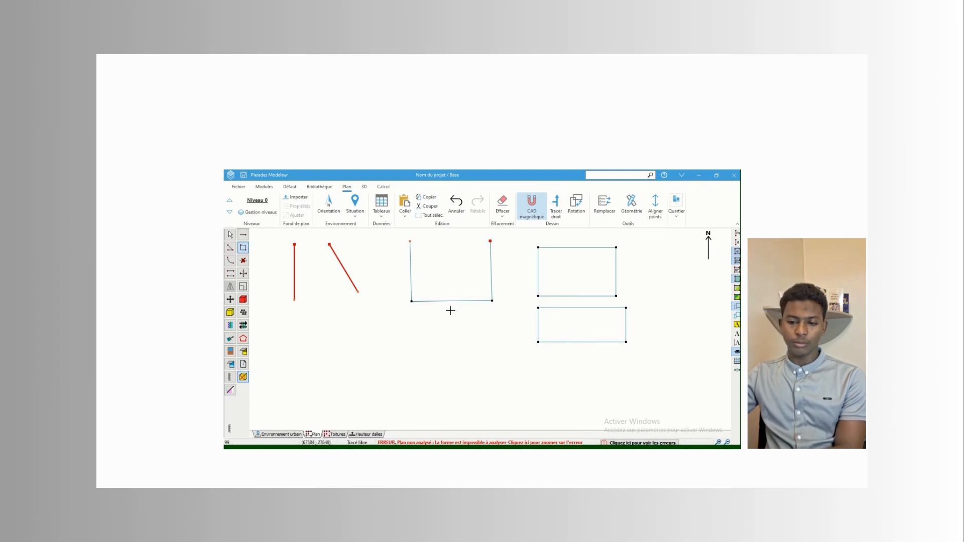
pyautogui.click(456, 202)
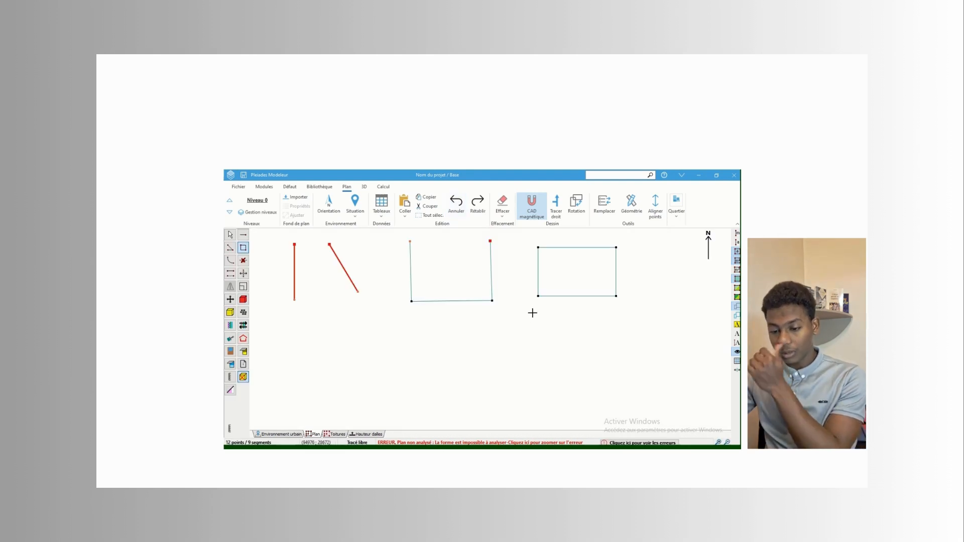
# Draw two adjoining rectangles side by side below the existing rectangle, sharing one vertical edge
pyautogui.click(534, 309)
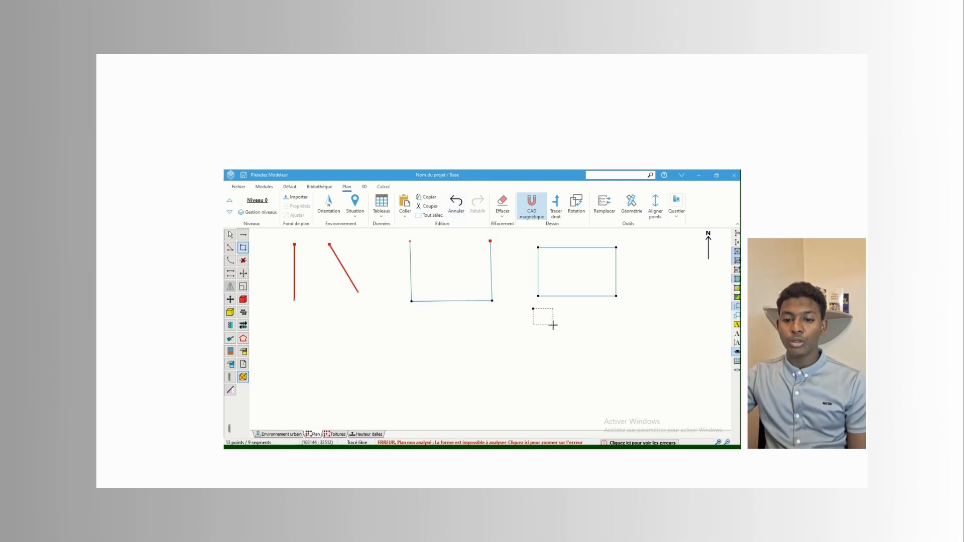
pyautogui.click(581, 332)
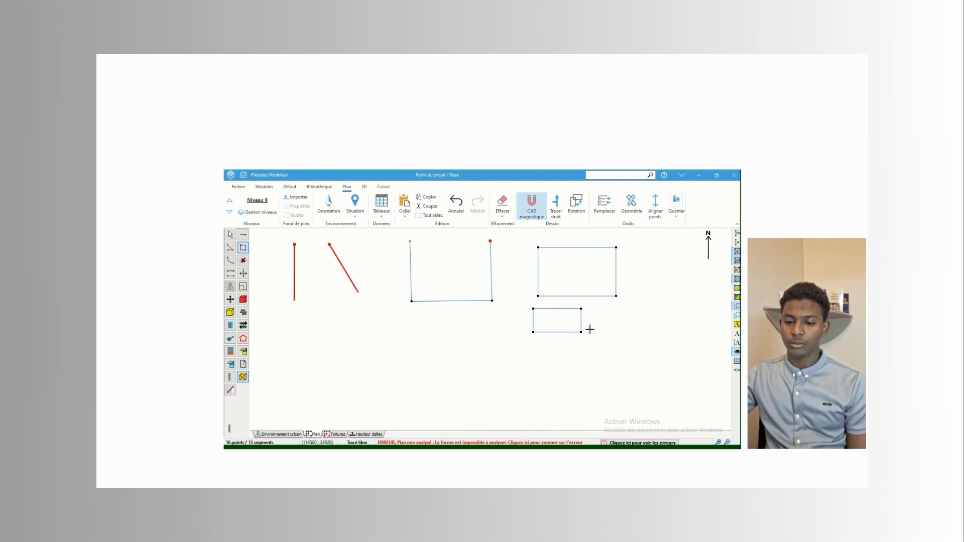
pyautogui.click(581, 332)
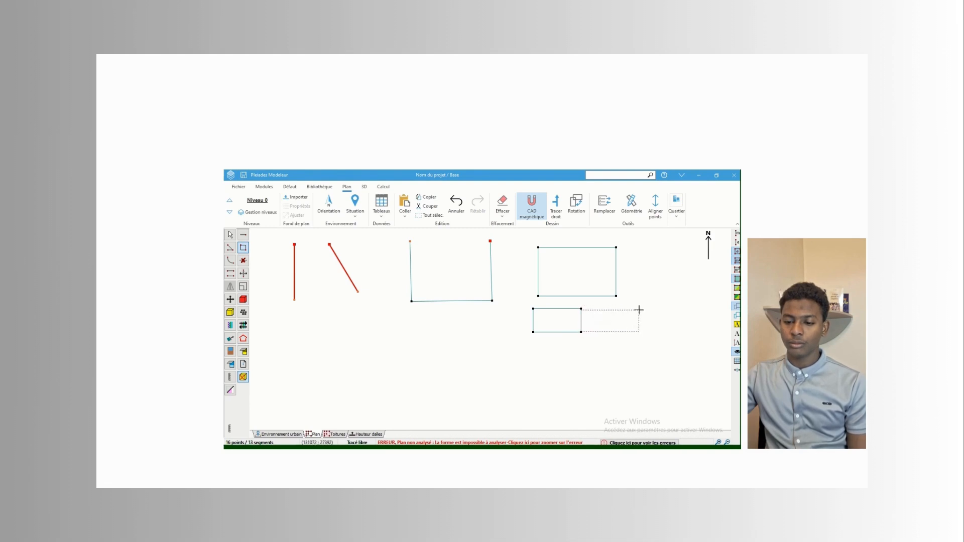
pyautogui.click(639, 308)
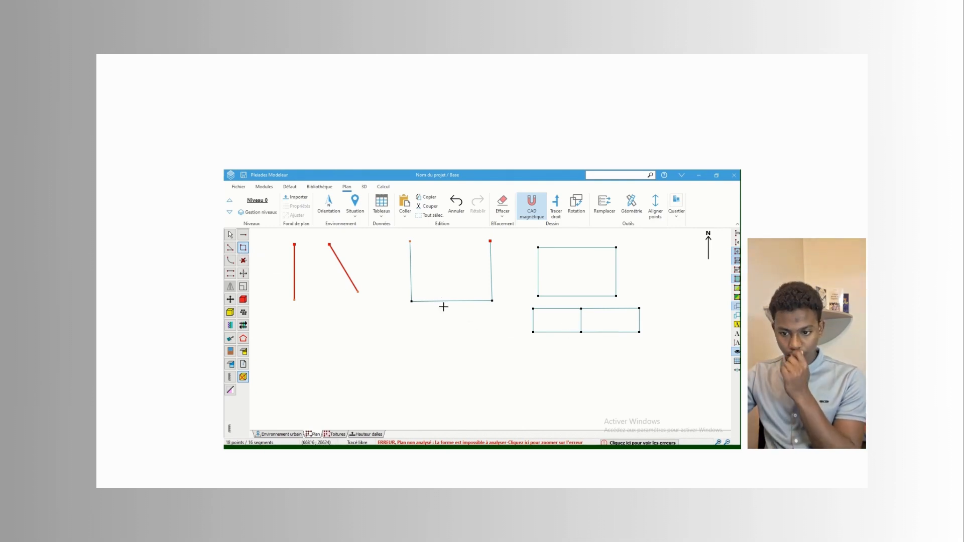
pyautogui.click(229, 262)
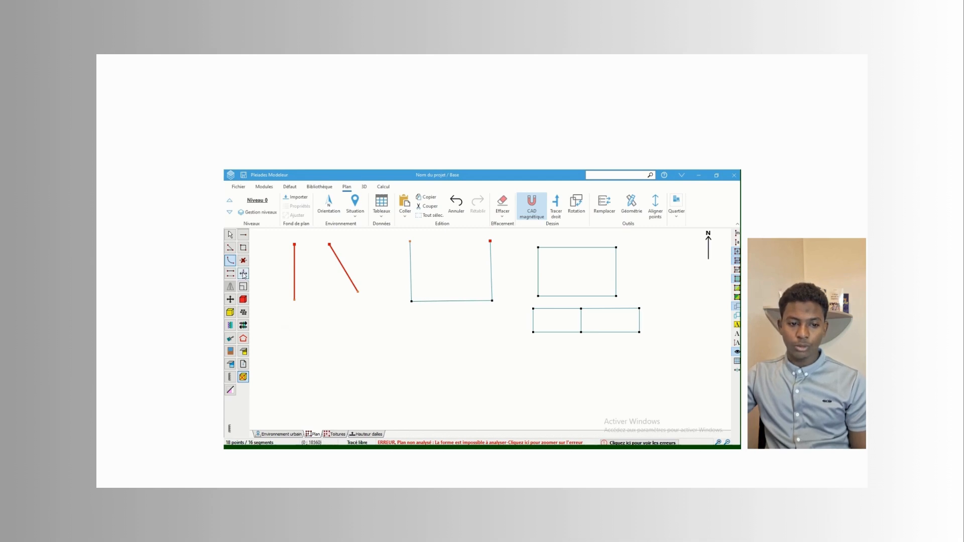
pyautogui.click(231, 261)
pyautogui.click(230, 261)
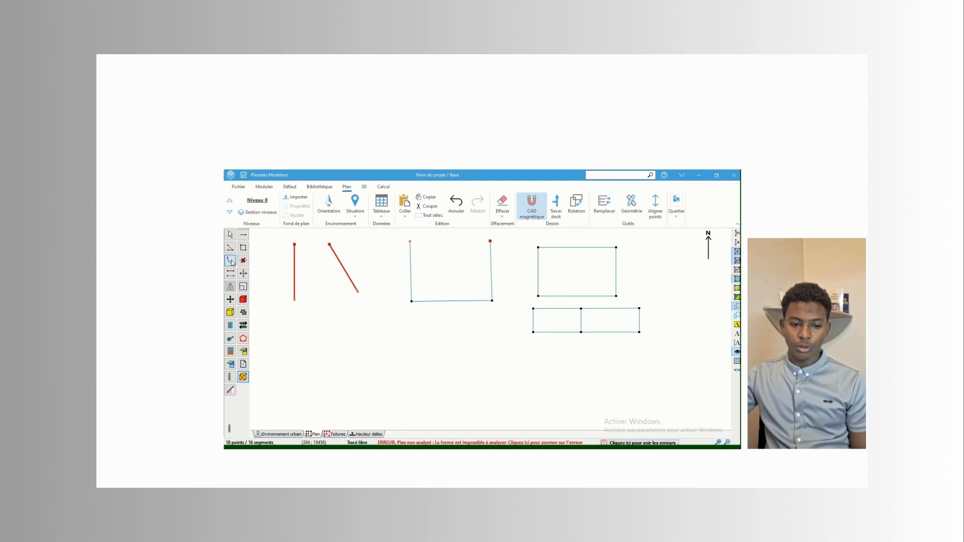
pyautogui.click(413, 301)
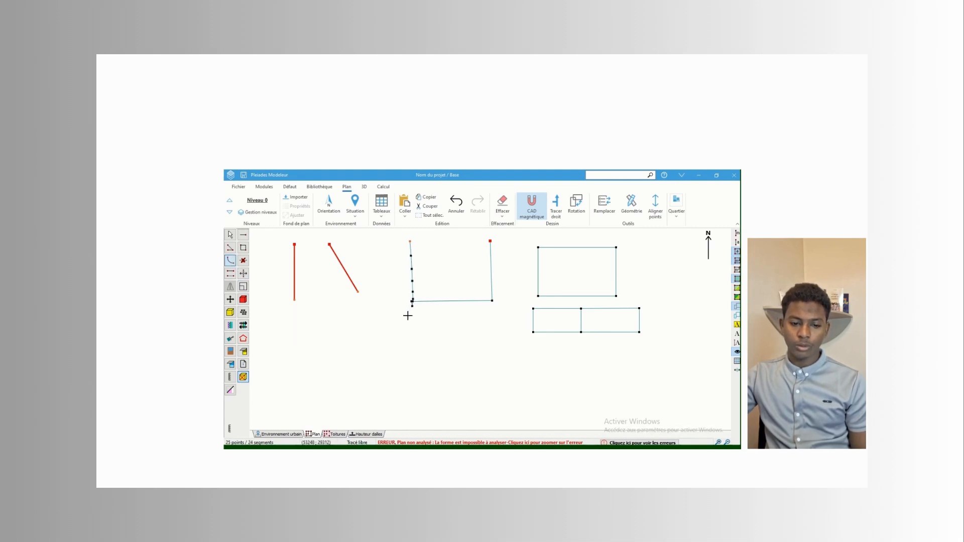
pyautogui.click(492, 301)
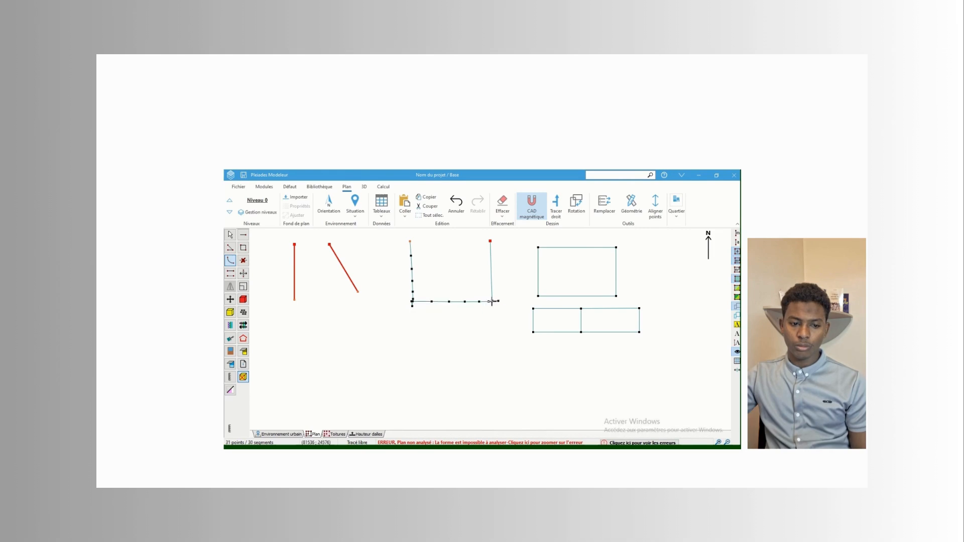
pyautogui.moveTo(498, 303)
pyautogui.mouseDown()
pyautogui.moveTo(435, 314)
pyautogui.moveTo(418, 333)
pyautogui.mouseUp()
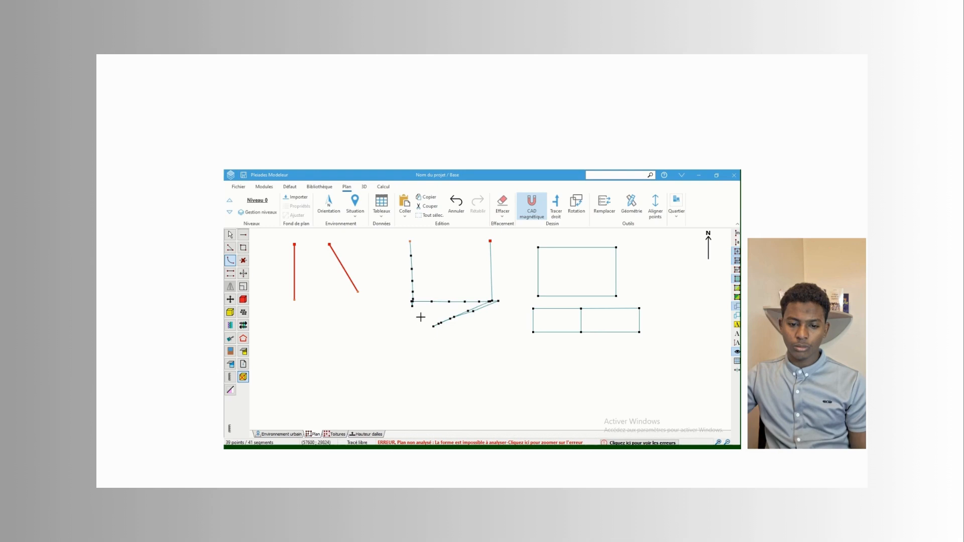
pyautogui.click(458, 211)
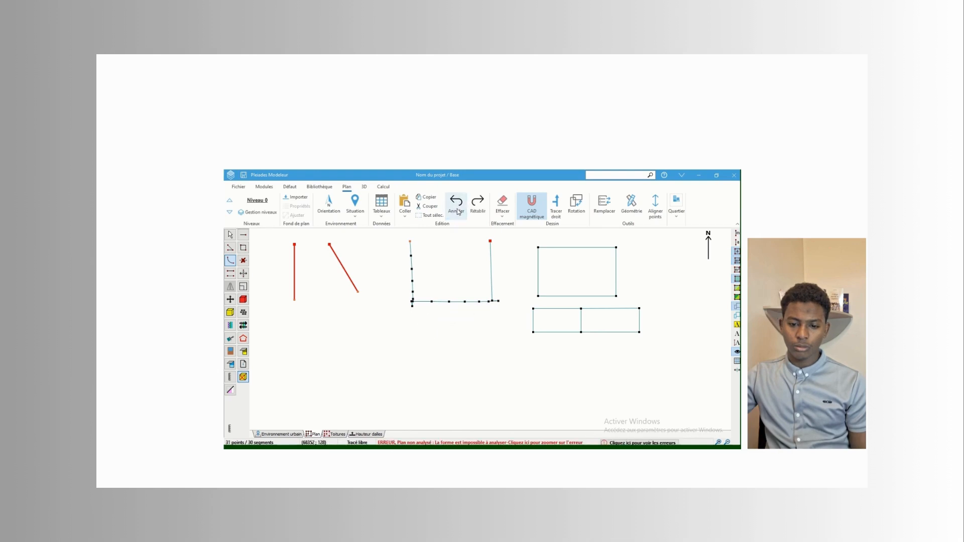
pyautogui.click(458, 211)
pyautogui.click(458, 211)
# Bend the left vertical segment of the U-shaped outline into a curve bulging toward the lower right, below the bottom segment
pyautogui.click(411, 301)
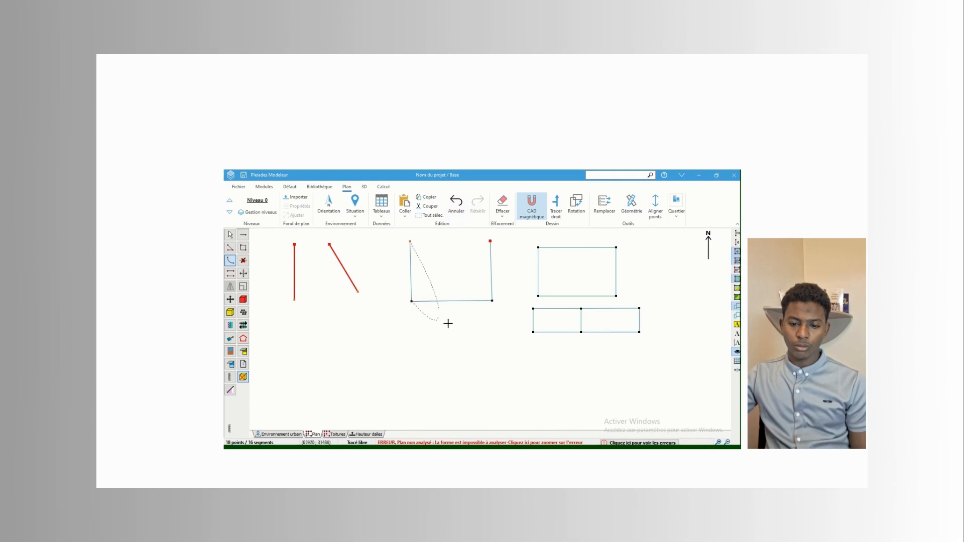
pyautogui.click(507, 345)
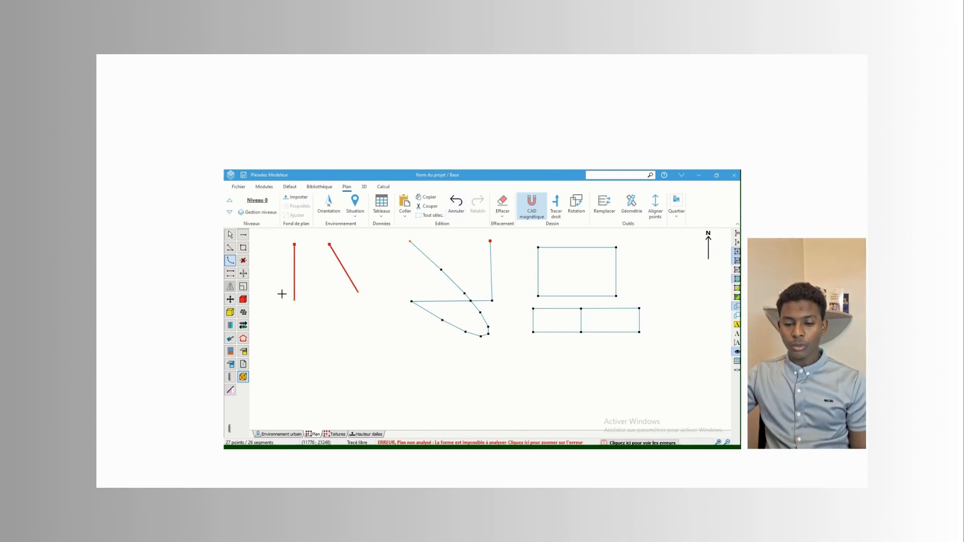
# Delete the lower end point of the slanted segment, together with the segment attached to it
pyautogui.click(244, 265)
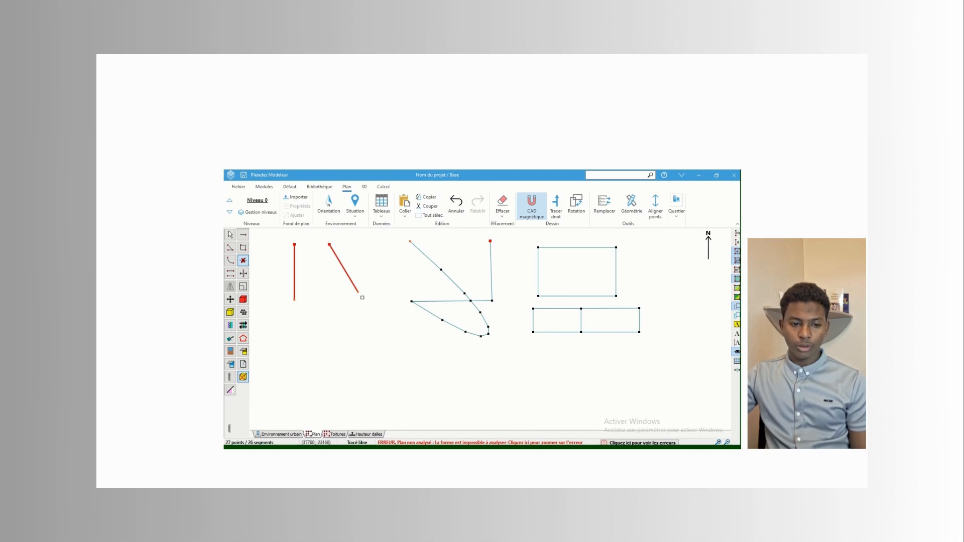
pyautogui.click(441, 269)
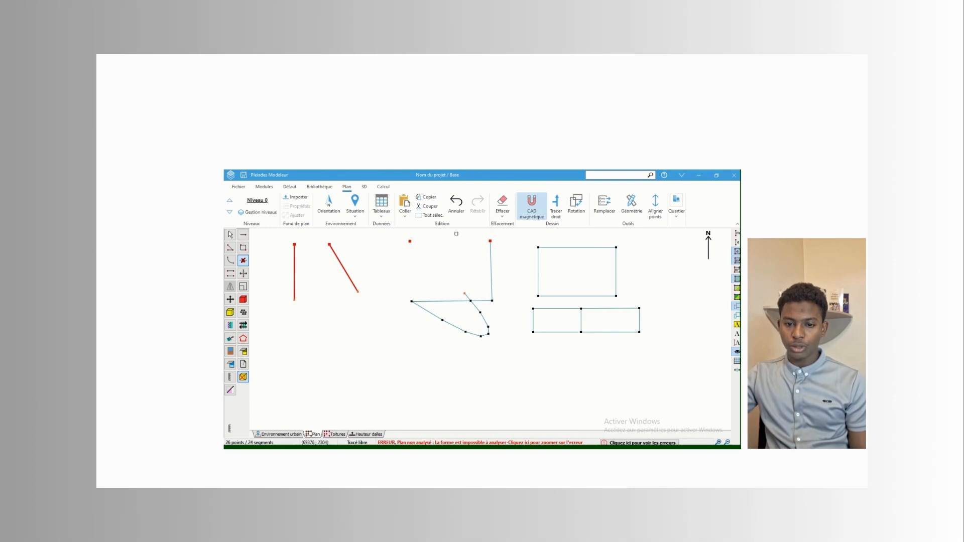
pyautogui.click(456, 205)
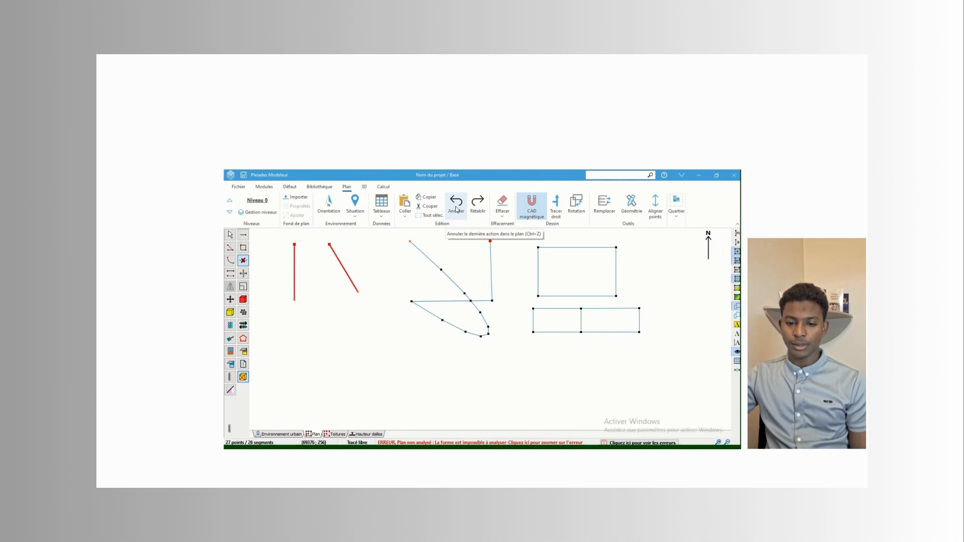
pyautogui.click(360, 292)
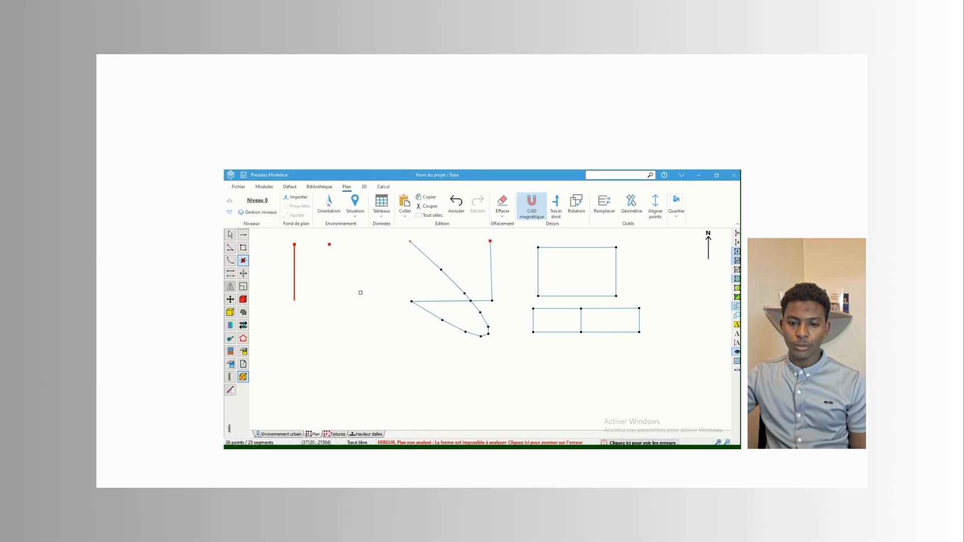
# Undo the deletion of the slanted segment's lower end point
pyautogui.click(456, 203)
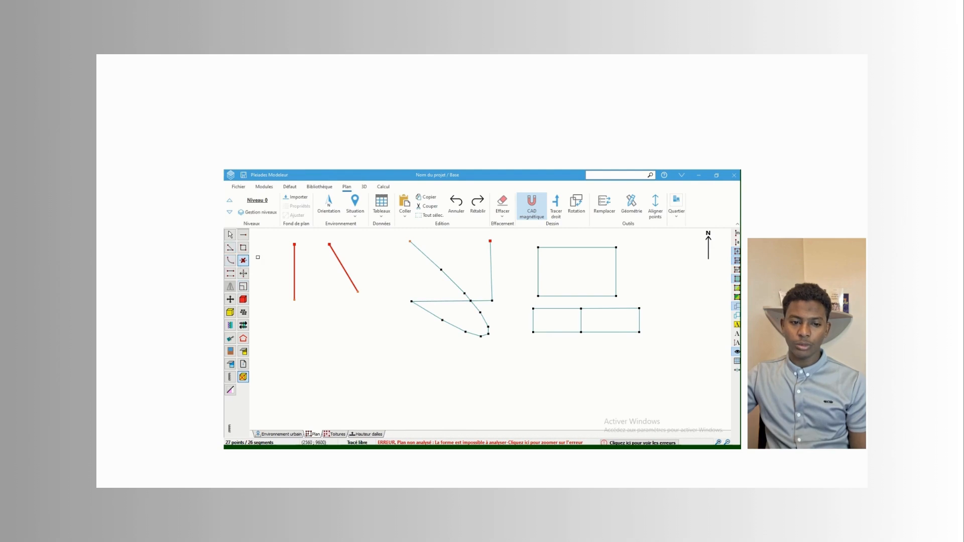
# Draw a single, nearly vertical 5 m segment below and slightly left of the existing vertical segment
pyautogui.click(243, 260)
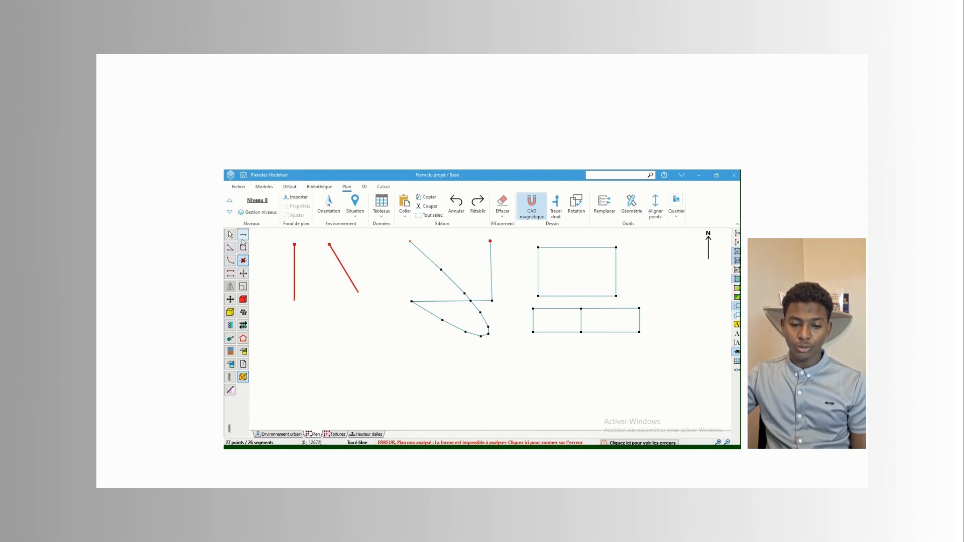
pyautogui.click(267, 312)
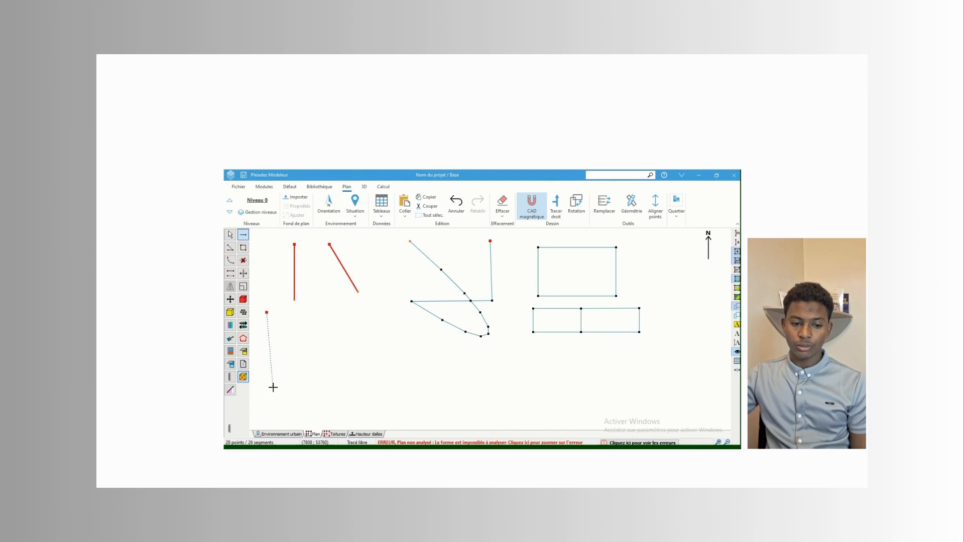
pyautogui.write('5')
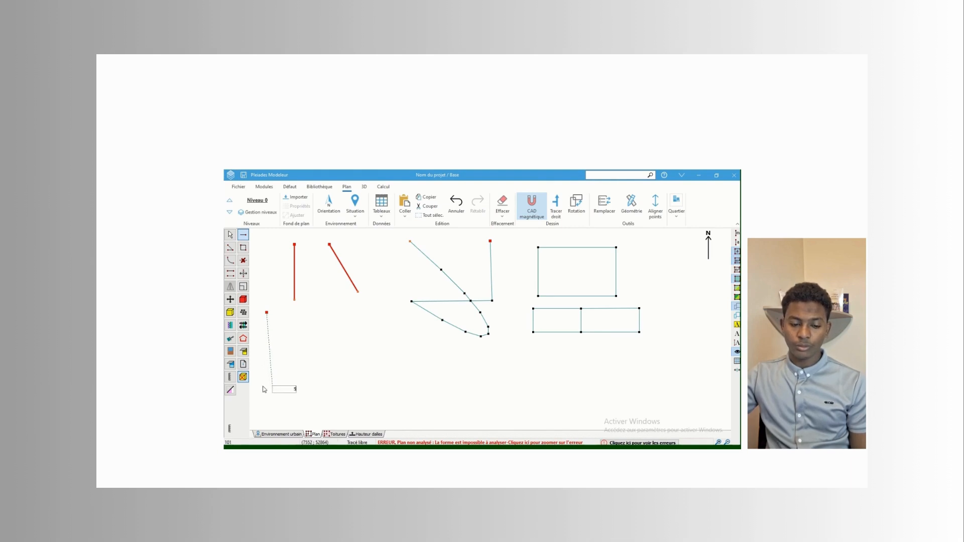
pyautogui.press('Return')
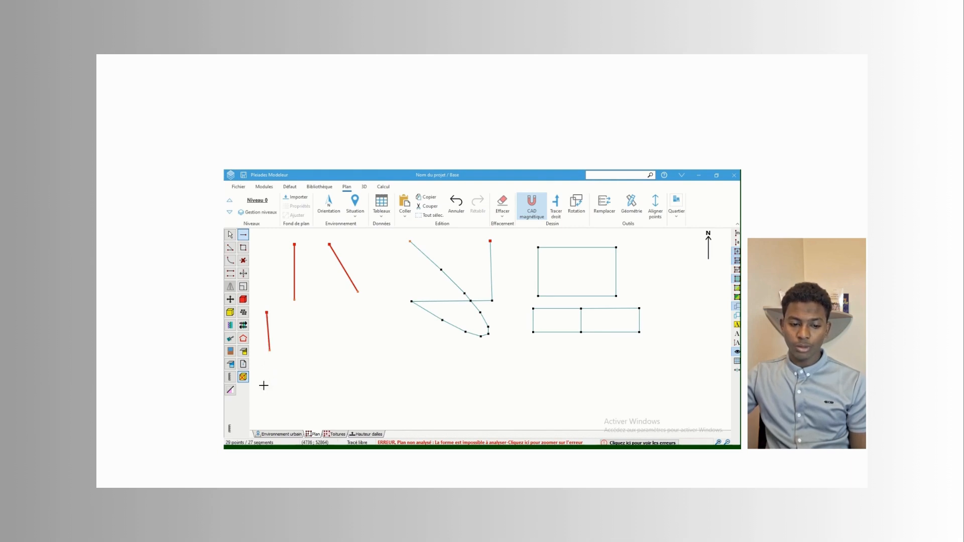
# Draw a four-sided outline with connected lines right of the 5 m segment, giving the first two sides 5 m and placing the others freehand
pyautogui.click(230, 248)
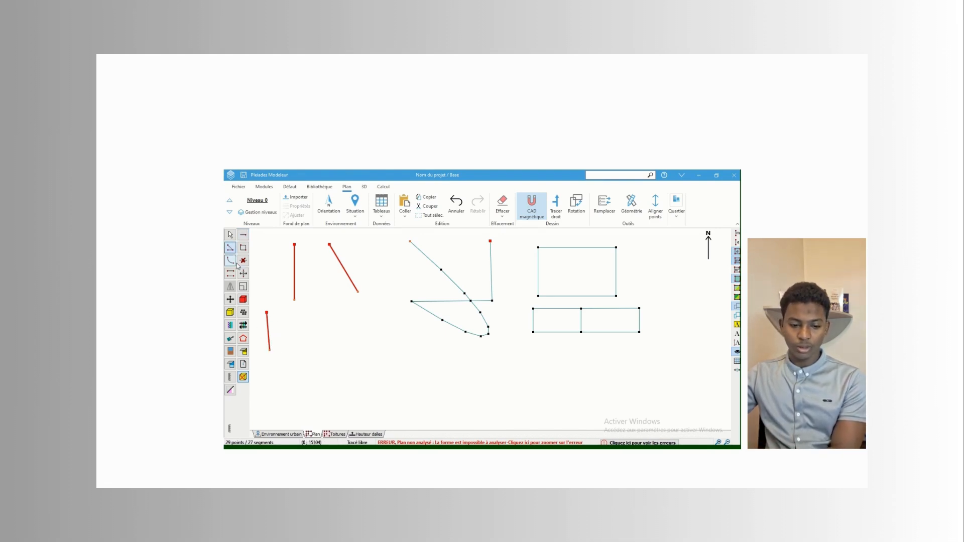
pyautogui.click(306, 316)
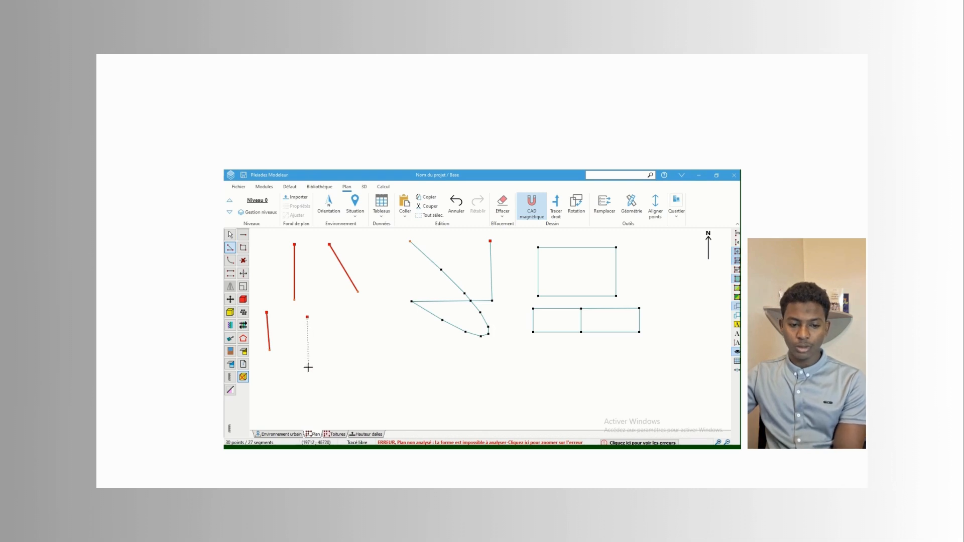
pyautogui.write('5')
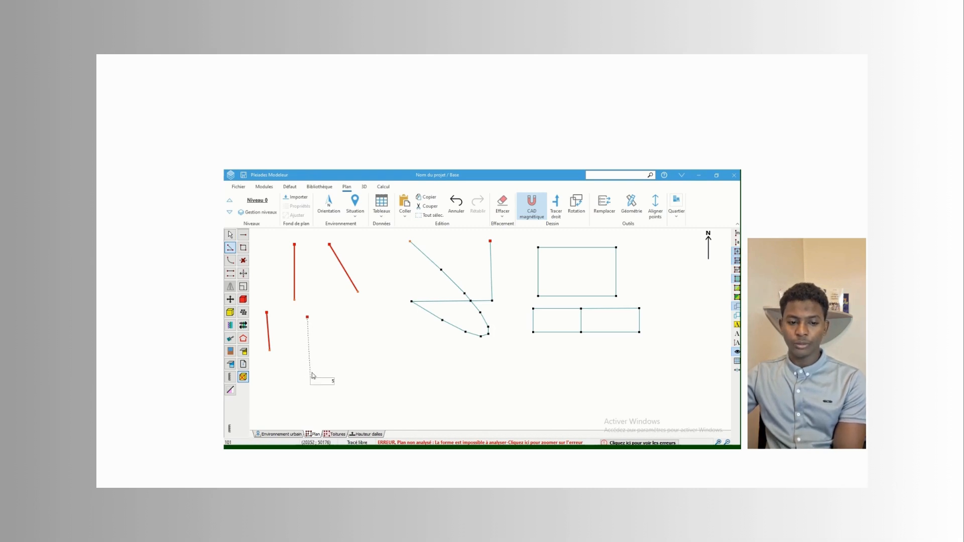
pyautogui.press('Return')
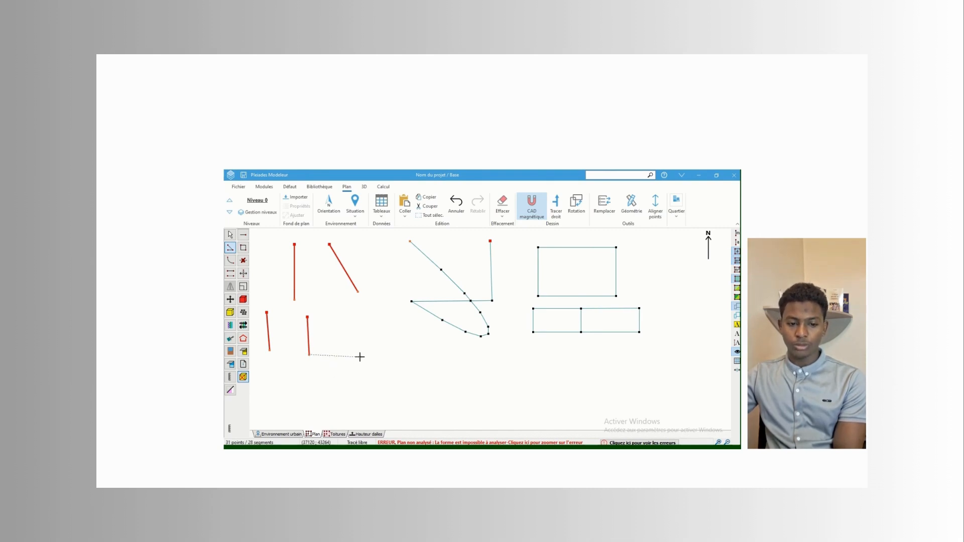
pyautogui.write('5')
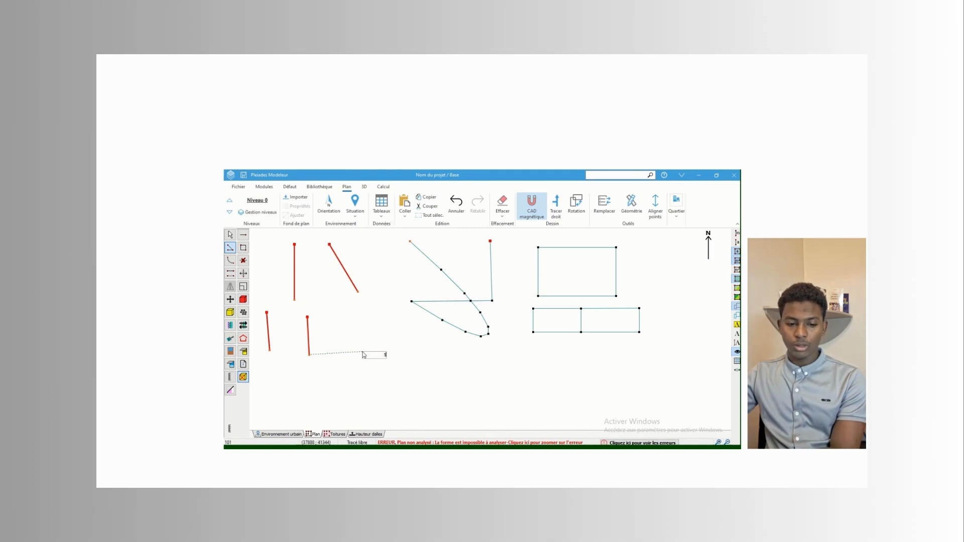
pyautogui.press('Return')
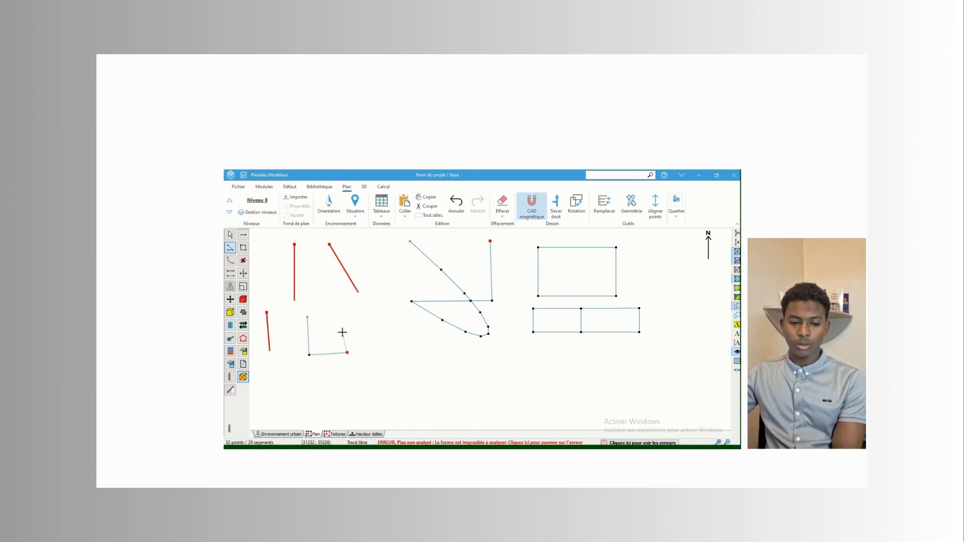
pyautogui.click(342, 315)
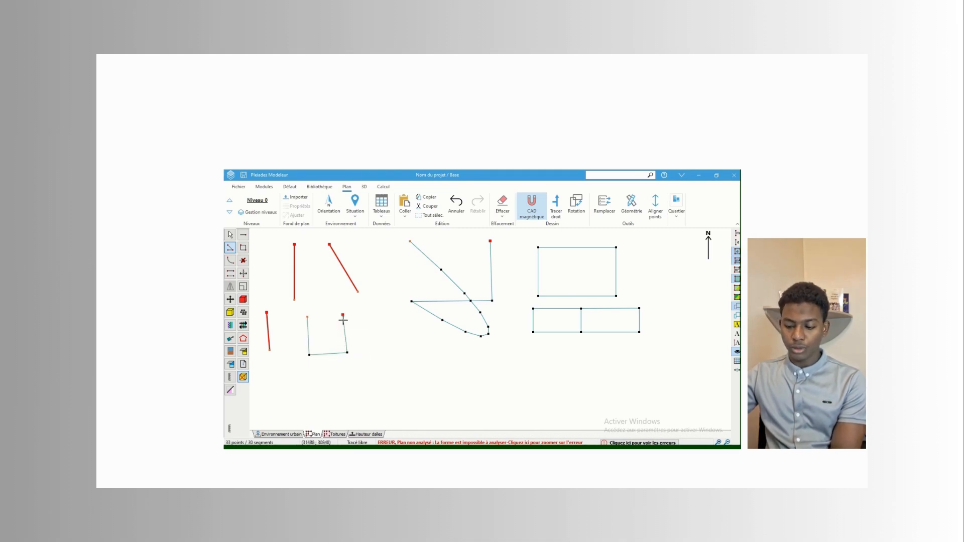
pyautogui.click(306, 317)
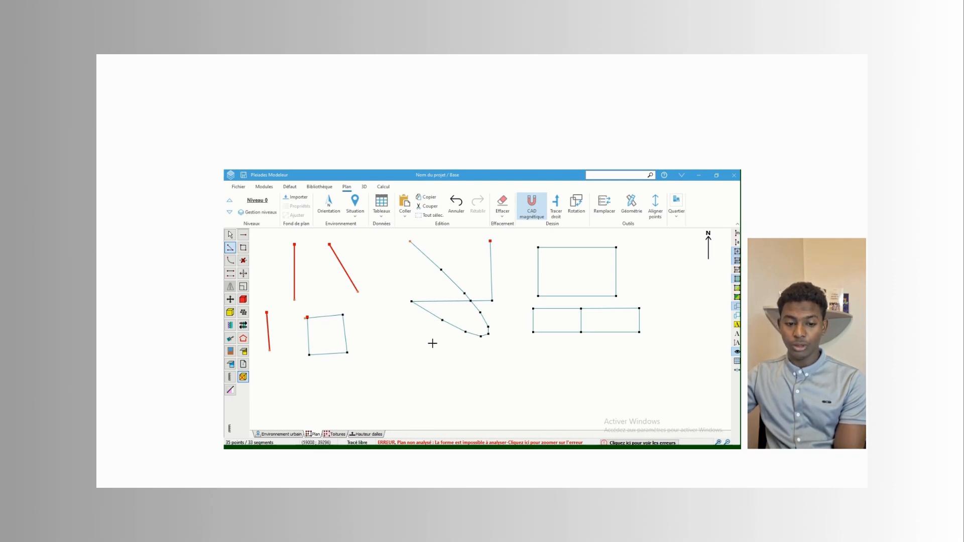
# Enable straight drawing (Tracer droit) and draw a 5 m square with connected lines below the curved shape
pyautogui.click(558, 215)
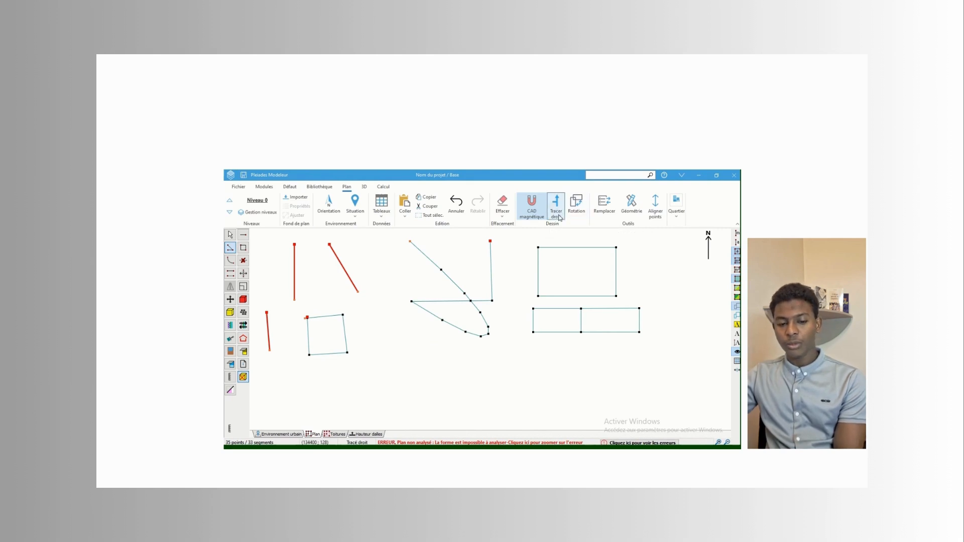
pyautogui.click(400, 357)
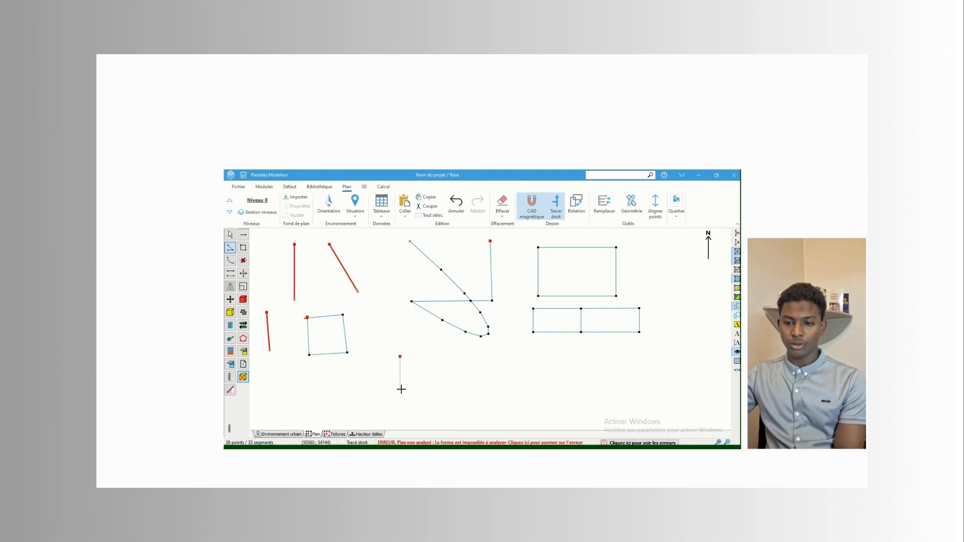
pyautogui.press('Return')
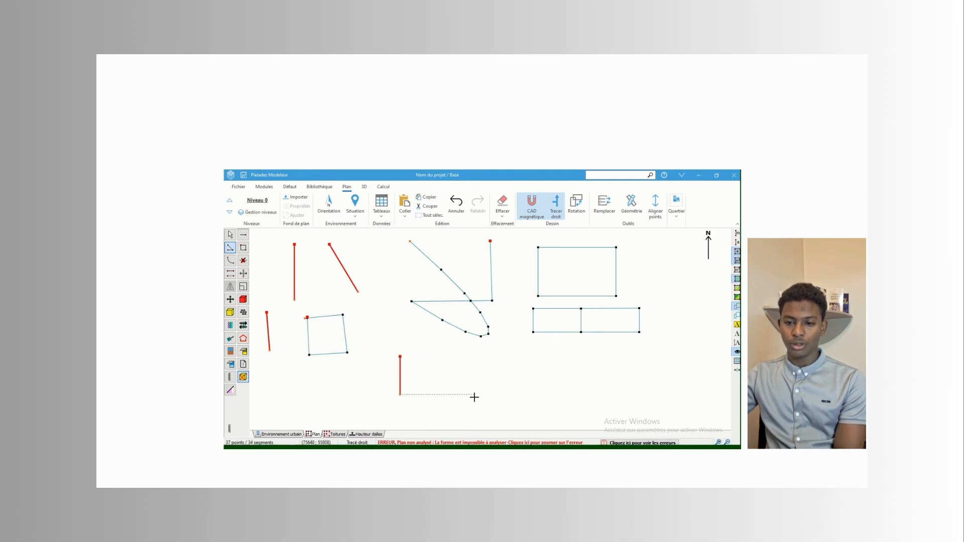
pyautogui.press('Return')
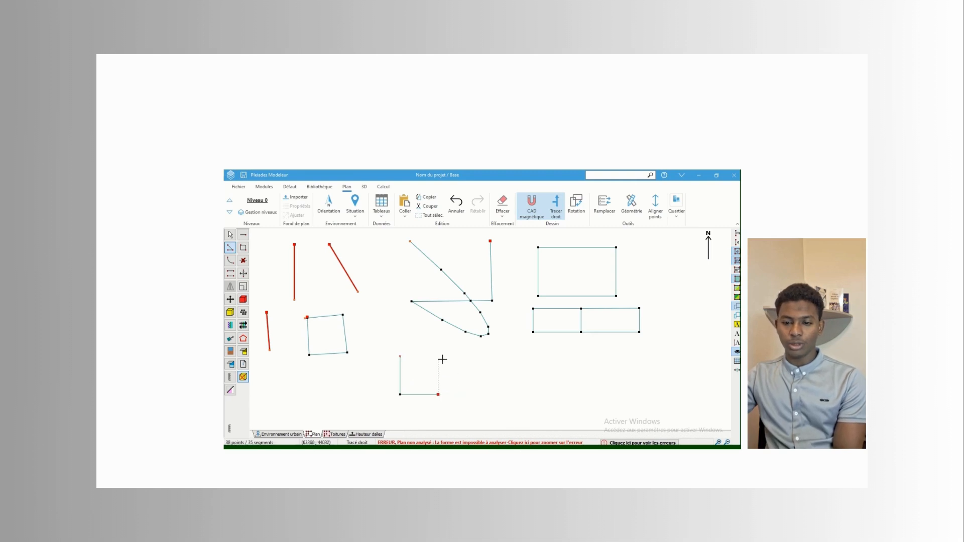
pyautogui.press('Return')
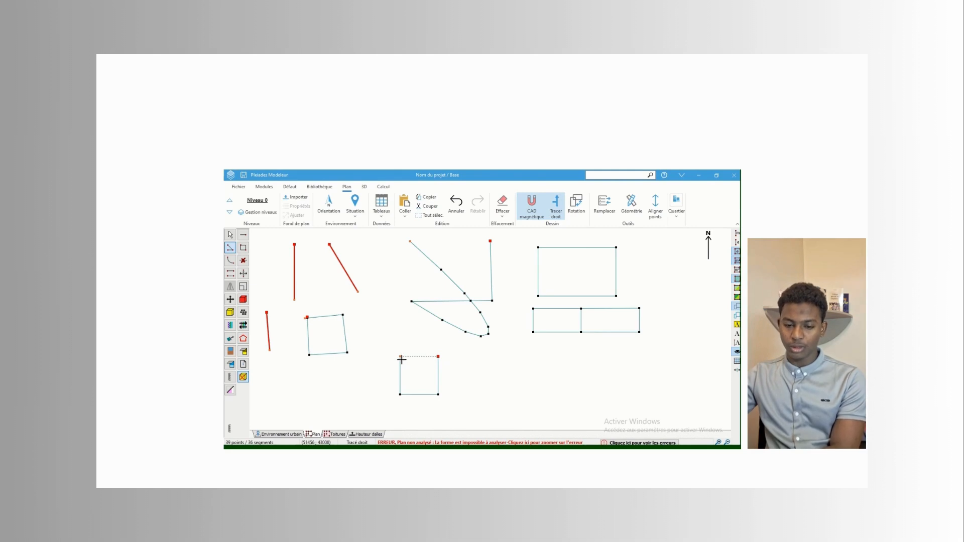
pyautogui.write('5')
pyautogui.press('Return')
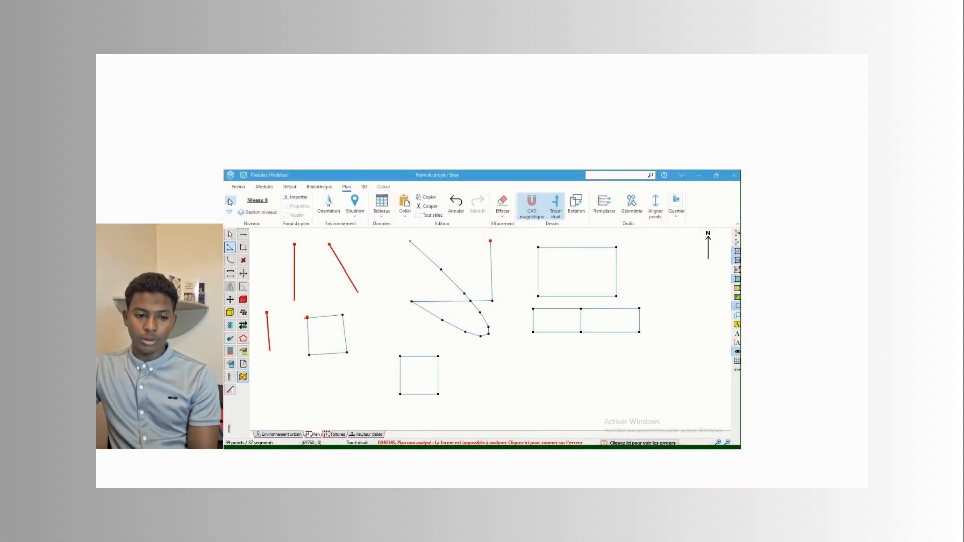
# Switch to Niveau 1 and draw a 10 m by 10 m square room with connected straight lines
pyautogui.click(229, 201)
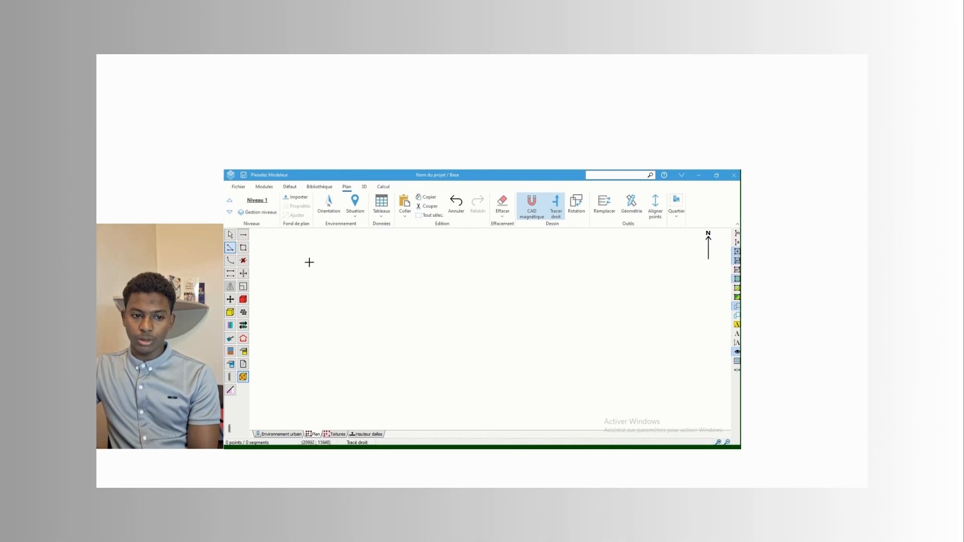
pyautogui.click(290, 248)
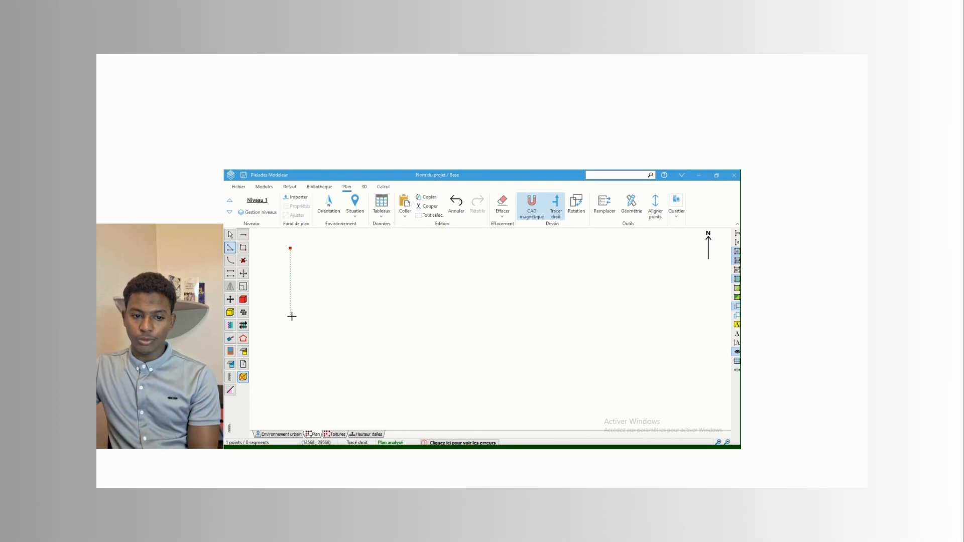
pyautogui.write('1')
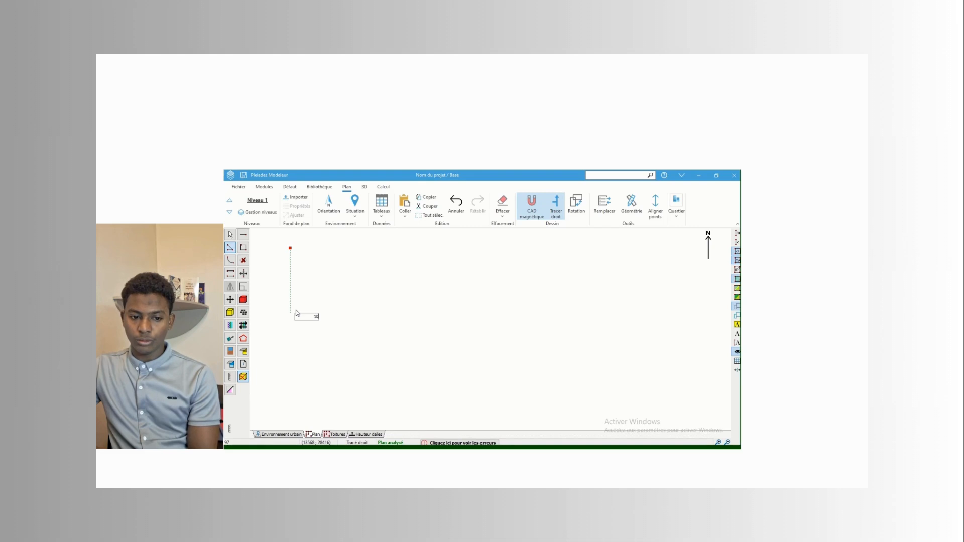
pyautogui.write('0')
pyautogui.press('Return')
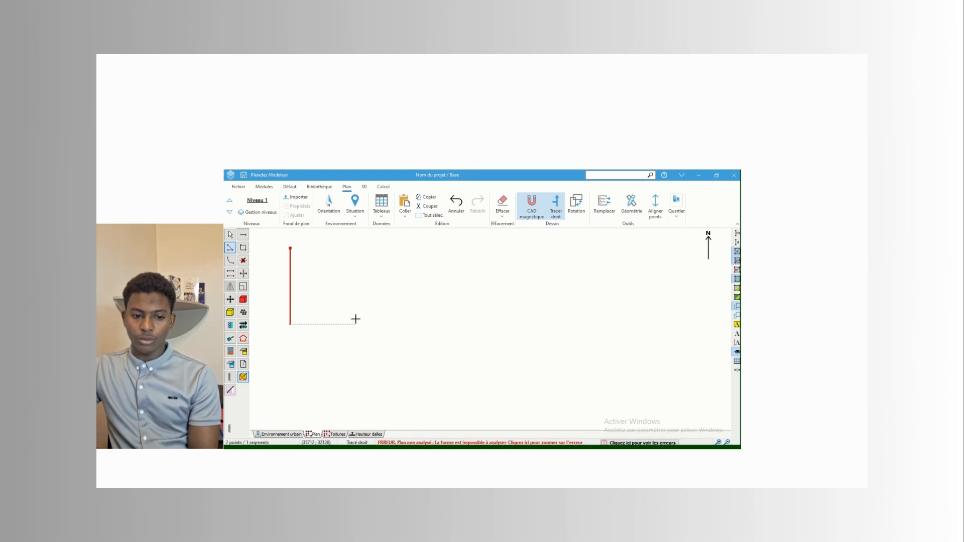
pyautogui.write('10')
pyautogui.press('Return')
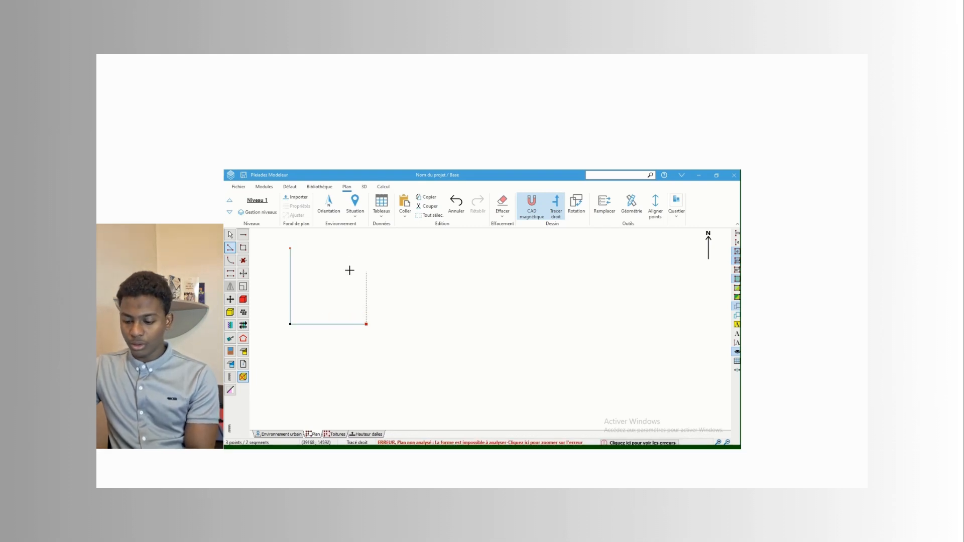
pyautogui.write('10')
pyautogui.press('Return')
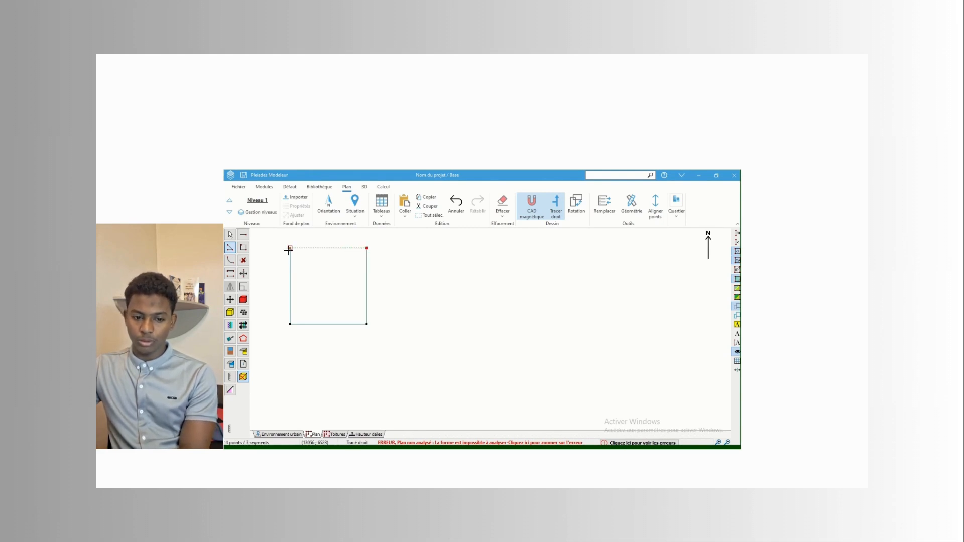
pyautogui.write('10')
pyautogui.press('Return')
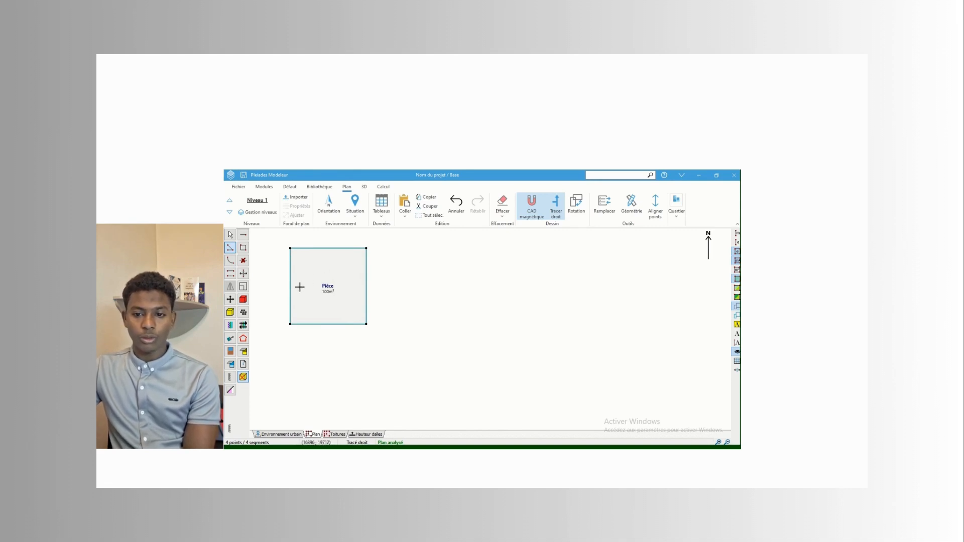
# Draw a rectangular room about 9.8 m wide against the square's right side, sharing its edge, and undo any stray point
pyautogui.click(244, 249)
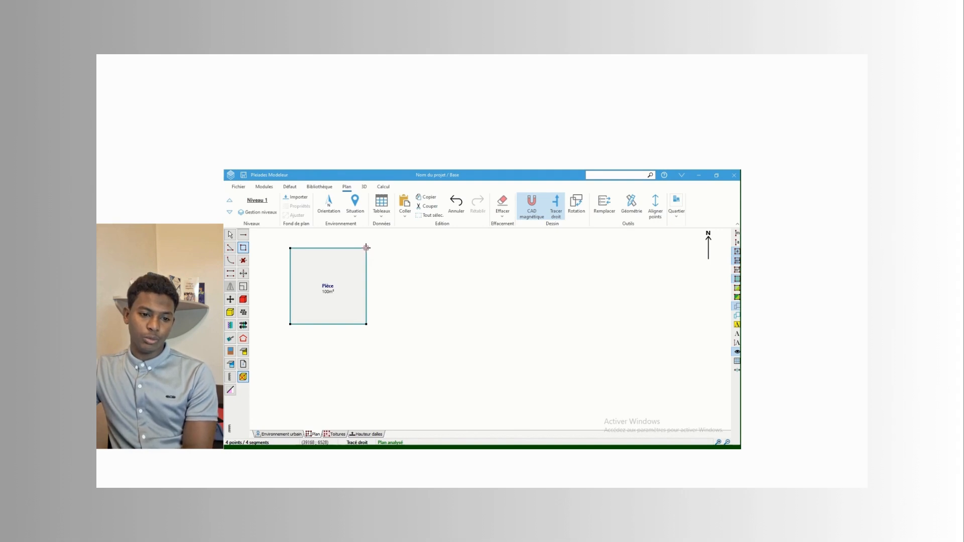
pyautogui.click(367, 248)
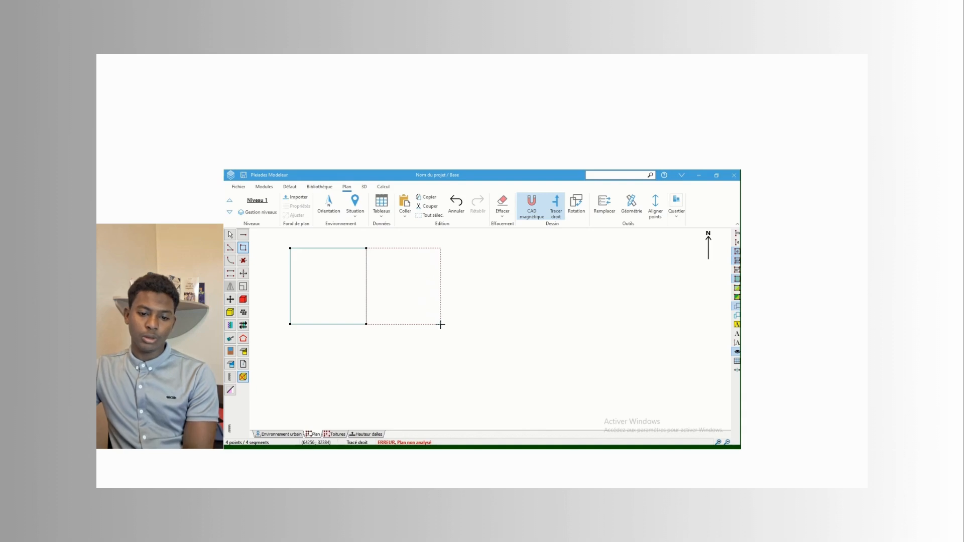
pyautogui.click(440, 325)
pyautogui.click(441, 325)
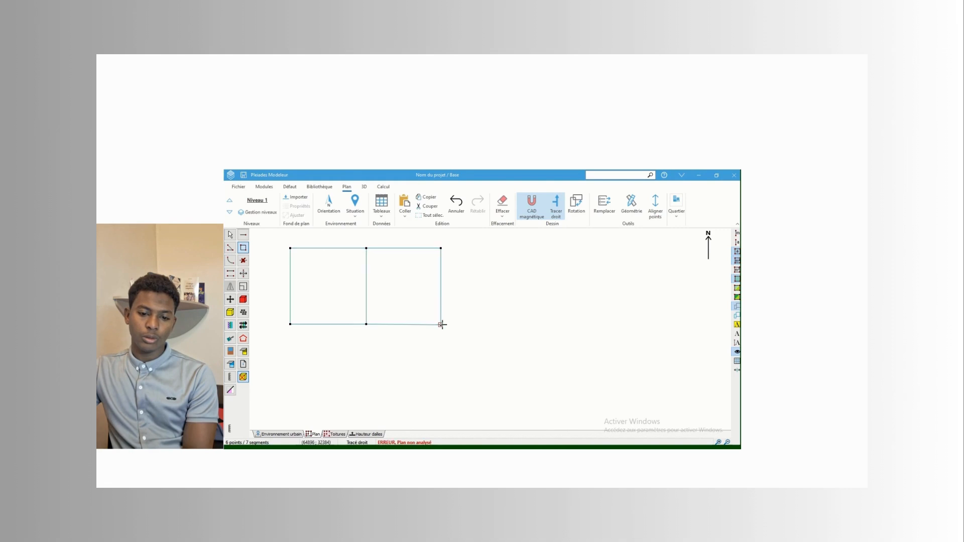
pyautogui.click(446, 325)
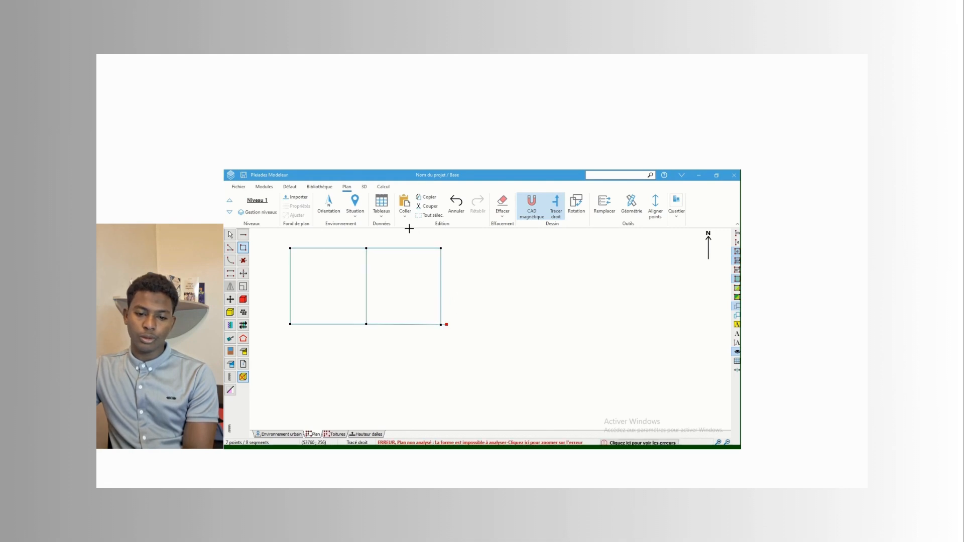
pyautogui.click(455, 201)
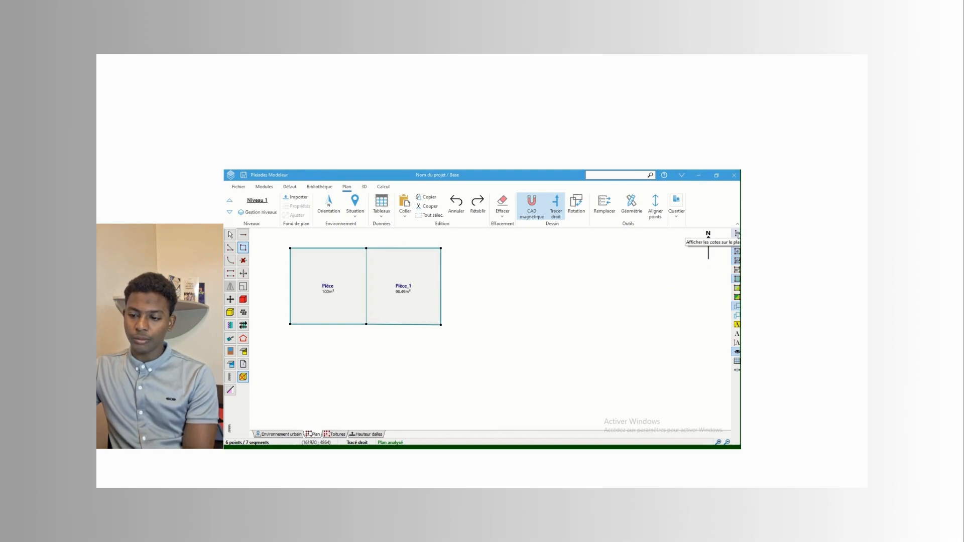
# Display the dimensions on the plan and hide the room names
pyautogui.click(737, 234)
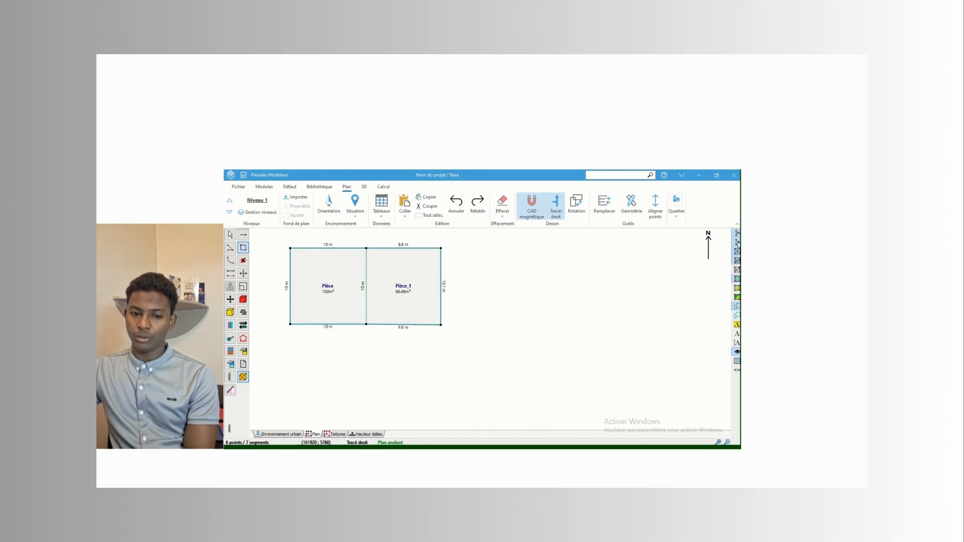
pyautogui.click(730, 250)
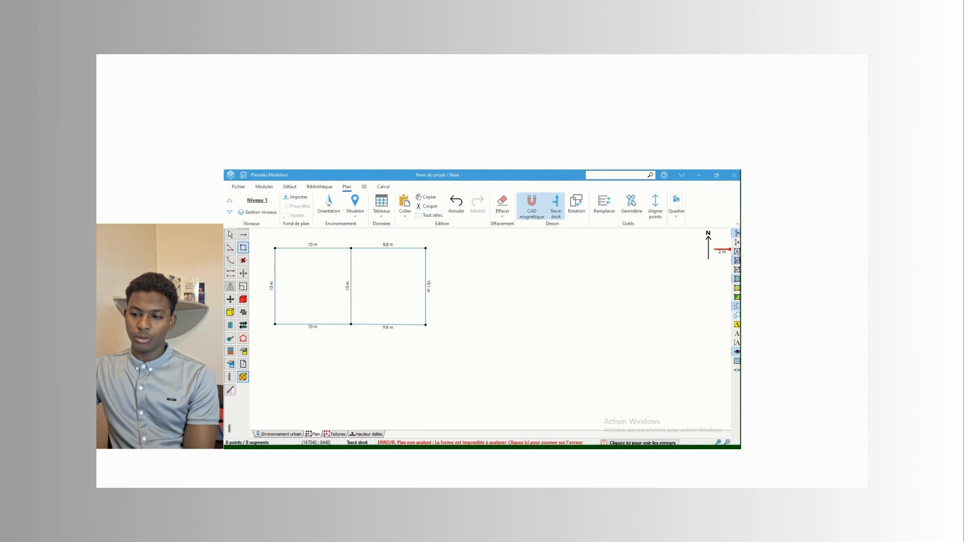
pyautogui.click(457, 203)
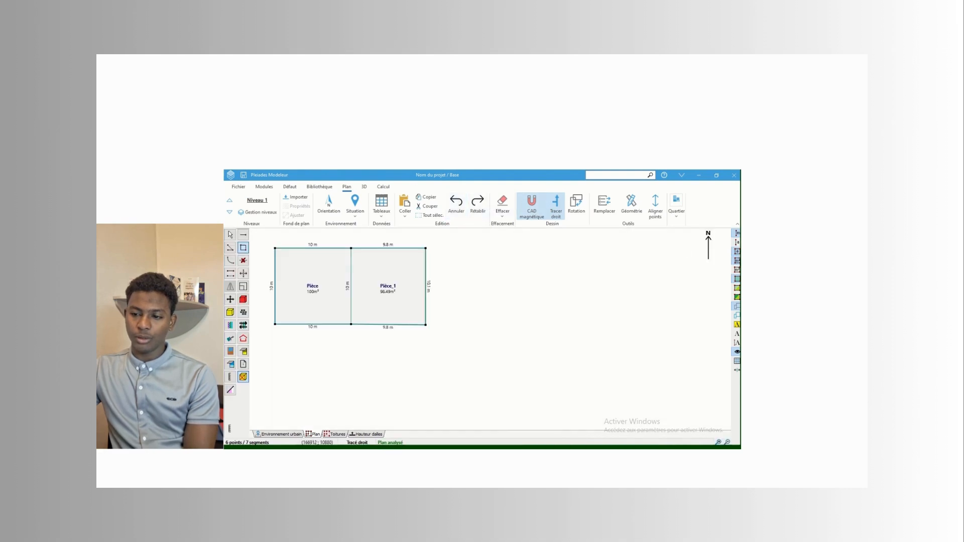
pyautogui.click(737, 251)
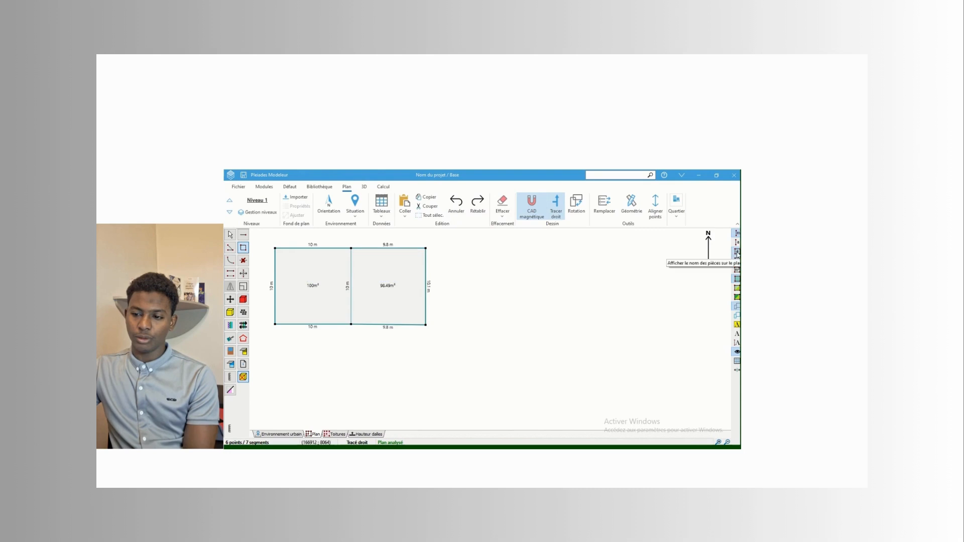
# Toggle the room names on the plan off and on, leaving them displayed in both rooms
pyautogui.click(737, 252)
pyautogui.click(737, 253)
pyautogui.click(738, 252)
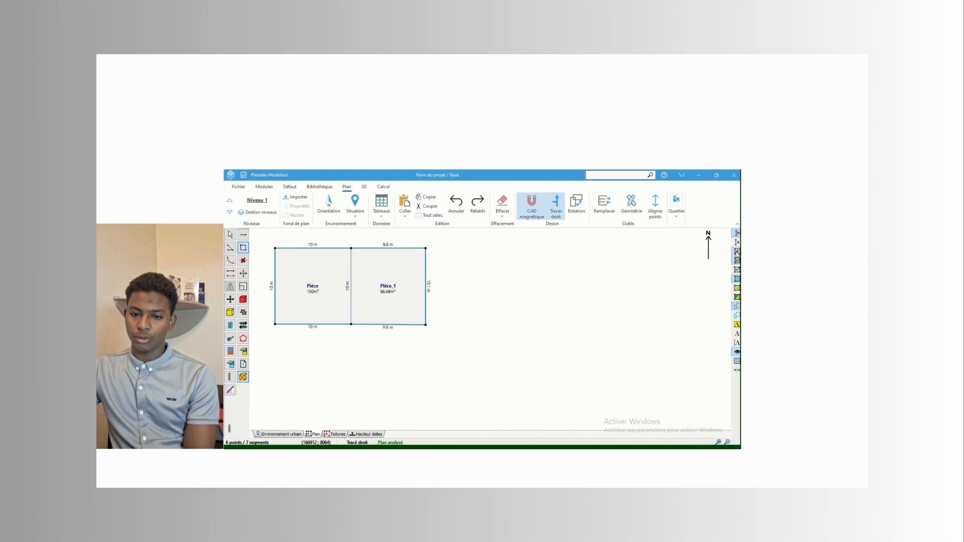
pyautogui.click(737, 253)
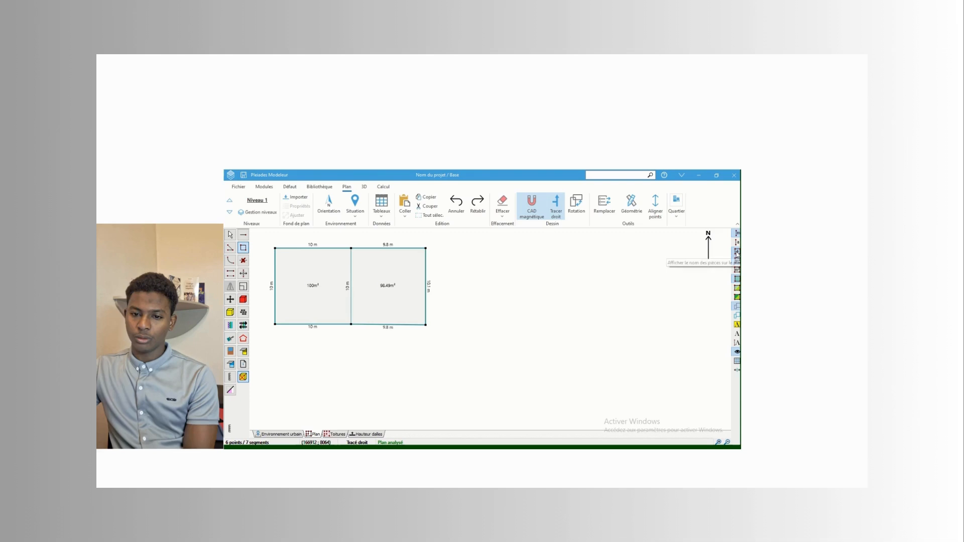
pyautogui.click(738, 253)
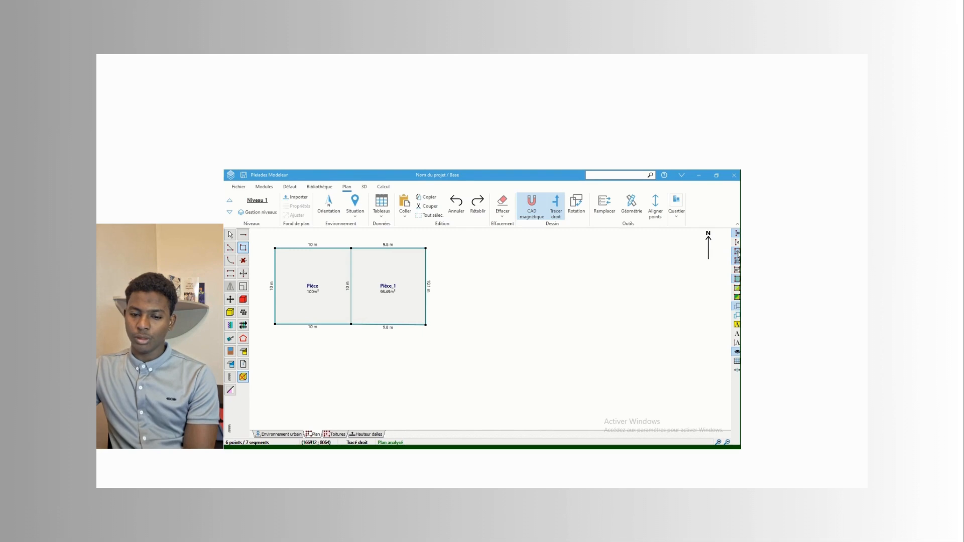
pyautogui.click(738, 252)
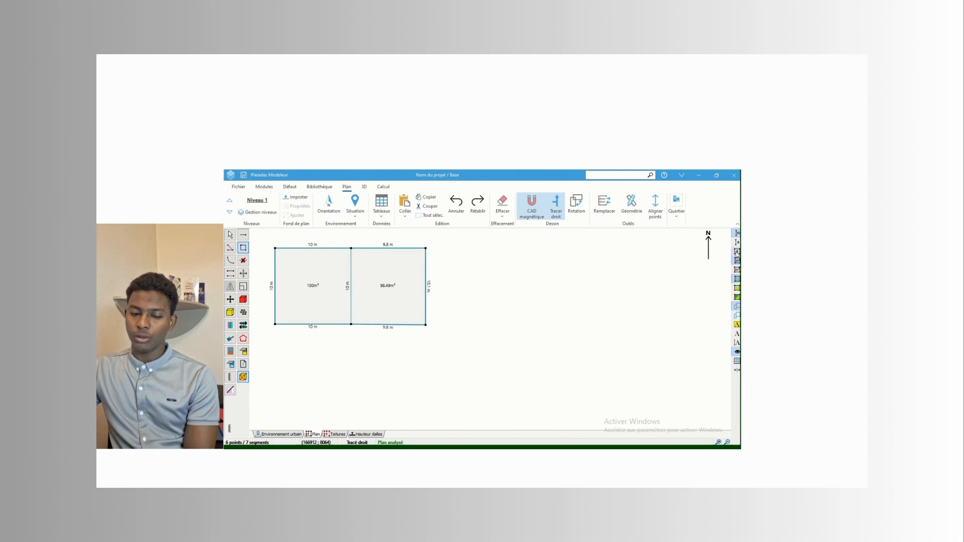
pyautogui.click(738, 252)
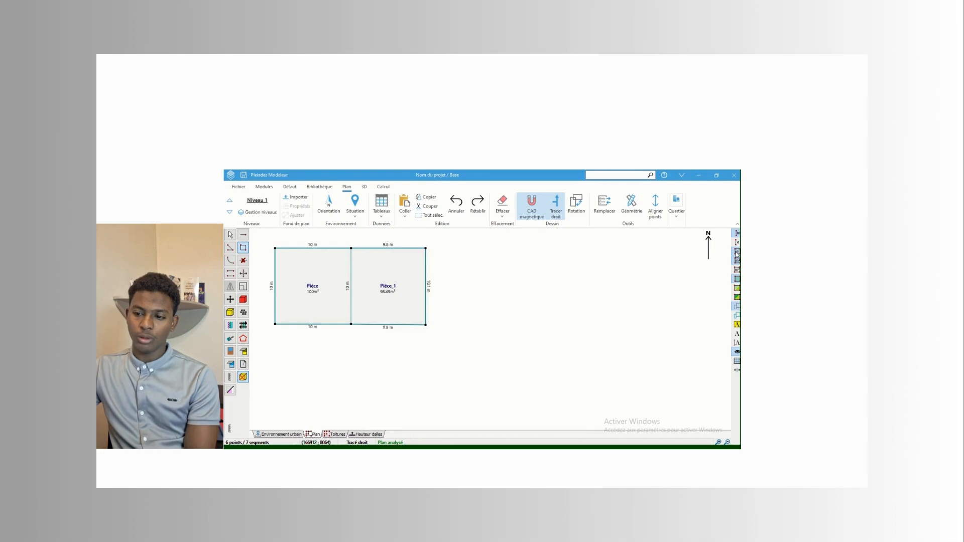
pyautogui.click(738, 253)
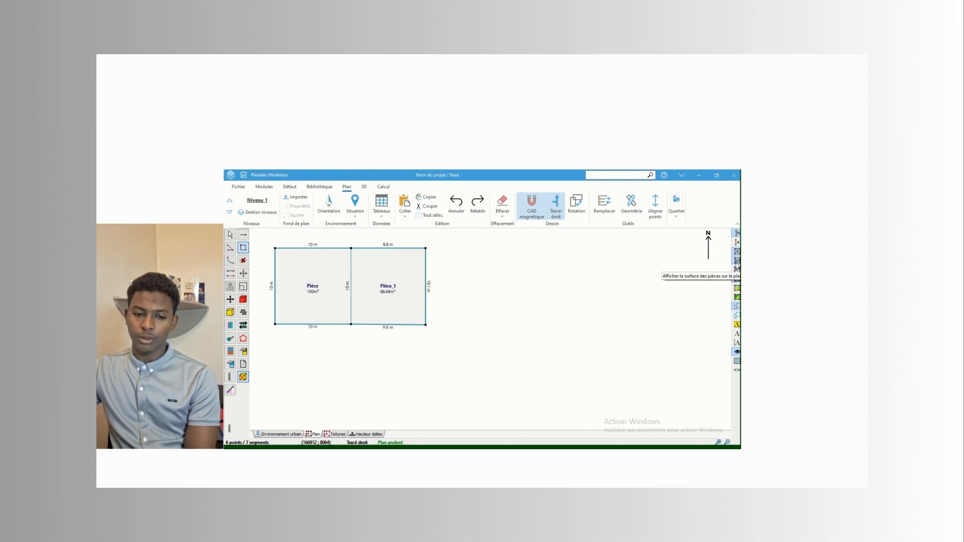
# Hide and redisplay the room surface areas, and show and hide the room volumes on the plan
pyautogui.click(737, 263)
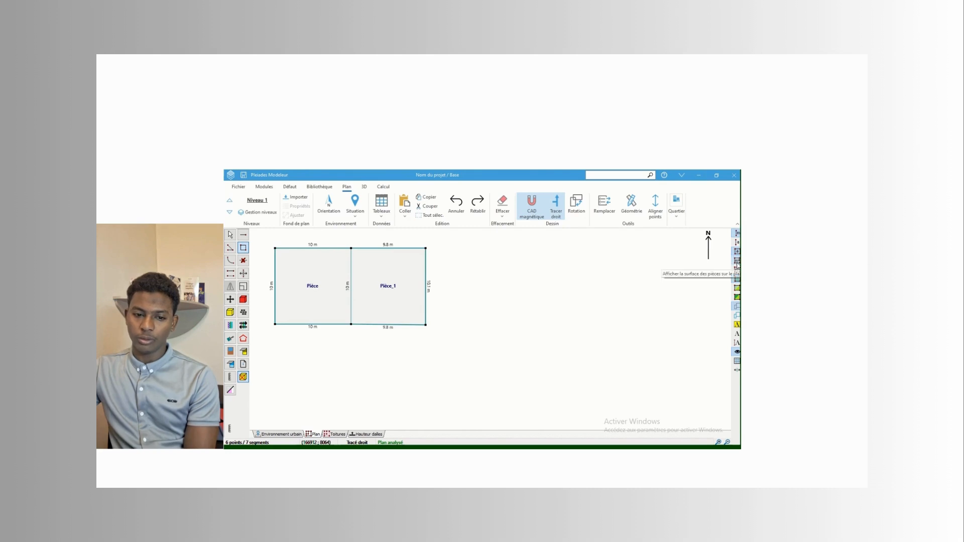
pyautogui.click(737, 264)
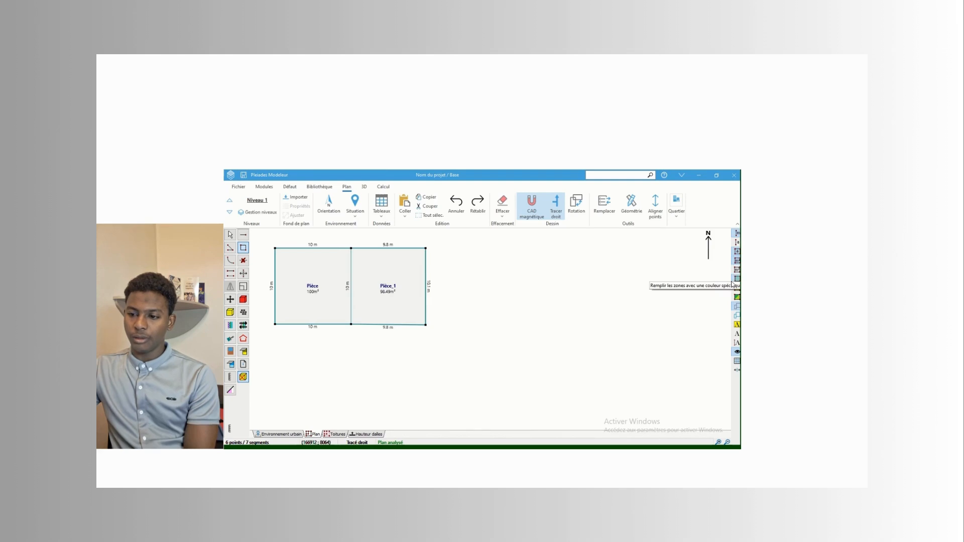
pyautogui.click(737, 270)
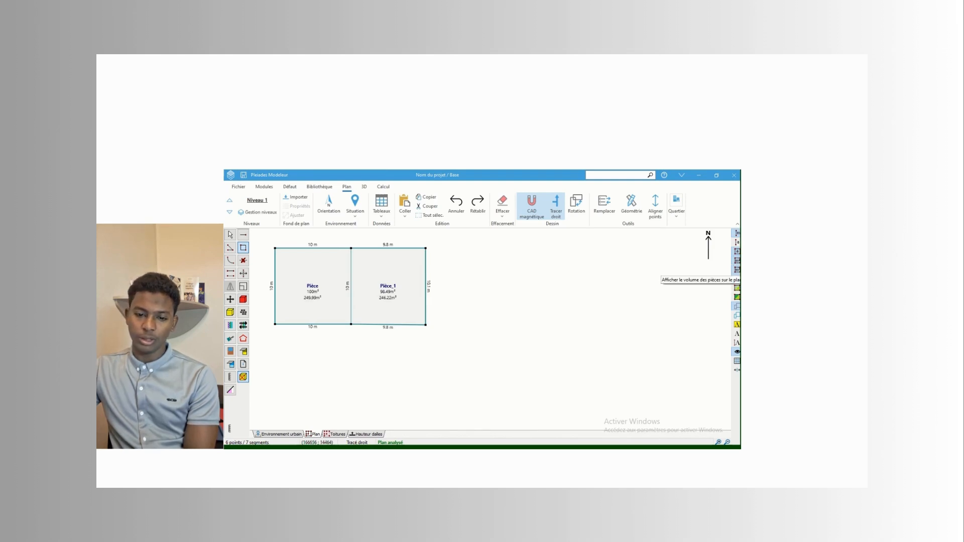
pyautogui.click(737, 270)
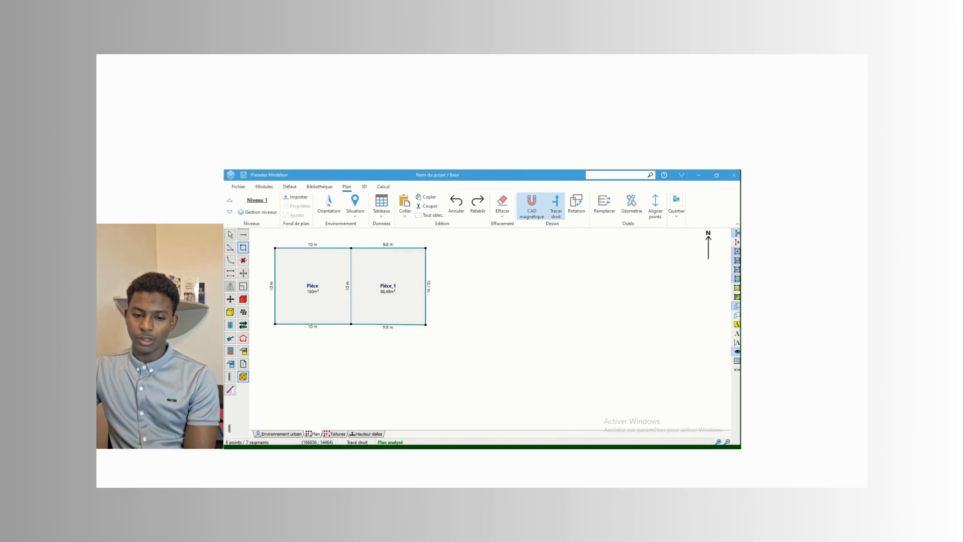
# Toggle the specific colour fill of the zones, leaving it off, and select the rectangle drawing tool
pyautogui.click(737, 282)
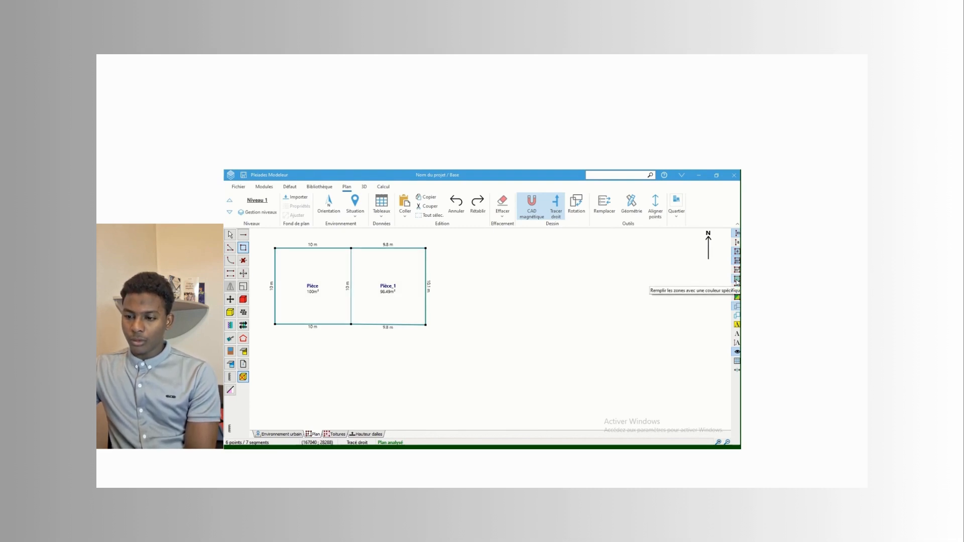
pyautogui.click(737, 281)
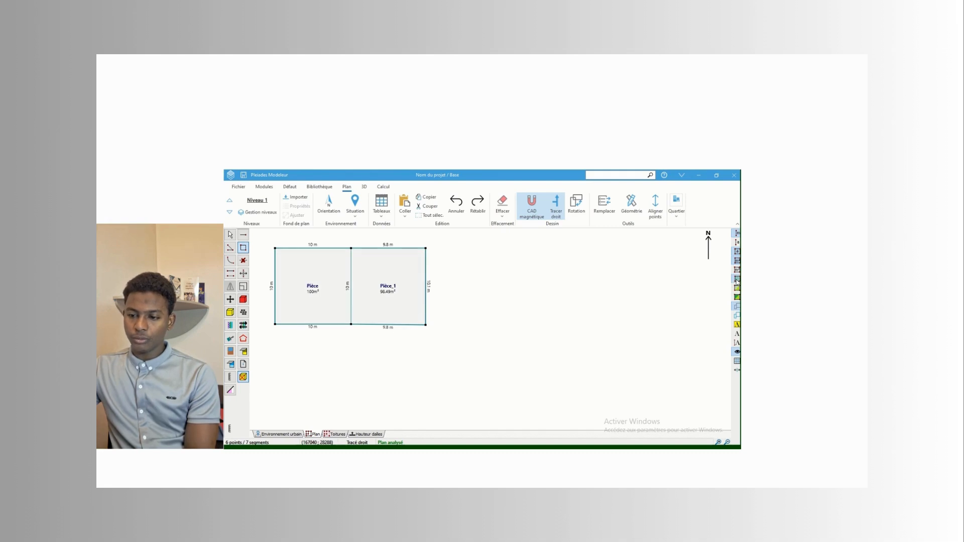
pyautogui.click(737, 282)
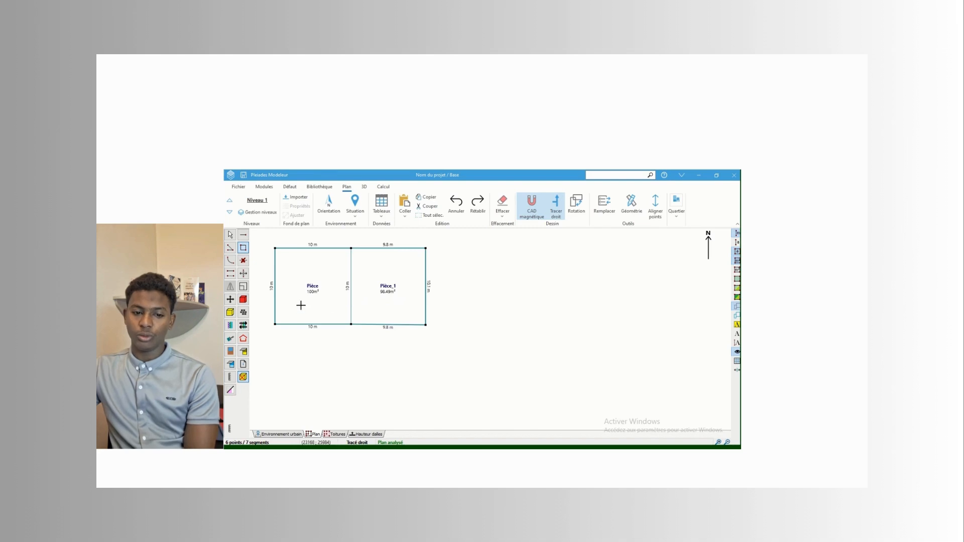
pyautogui.click(243, 249)
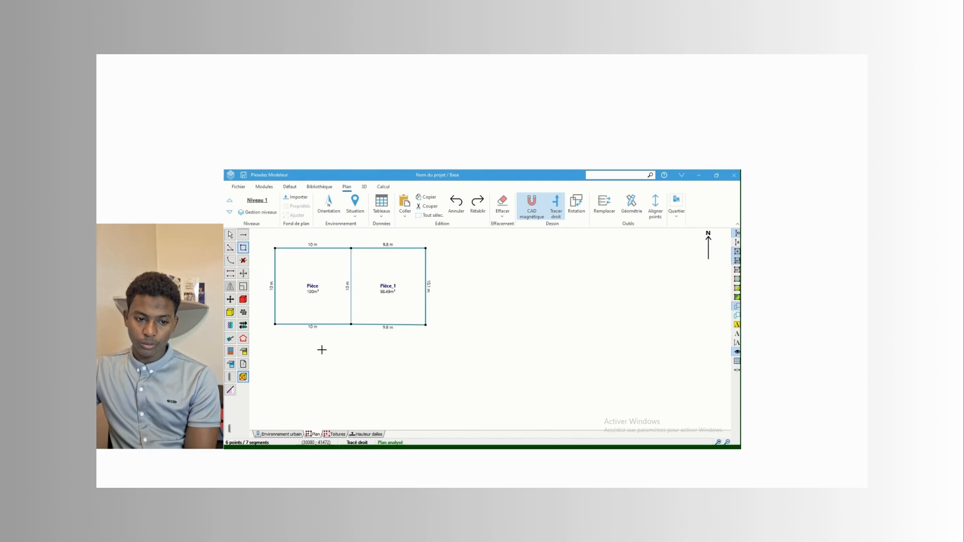